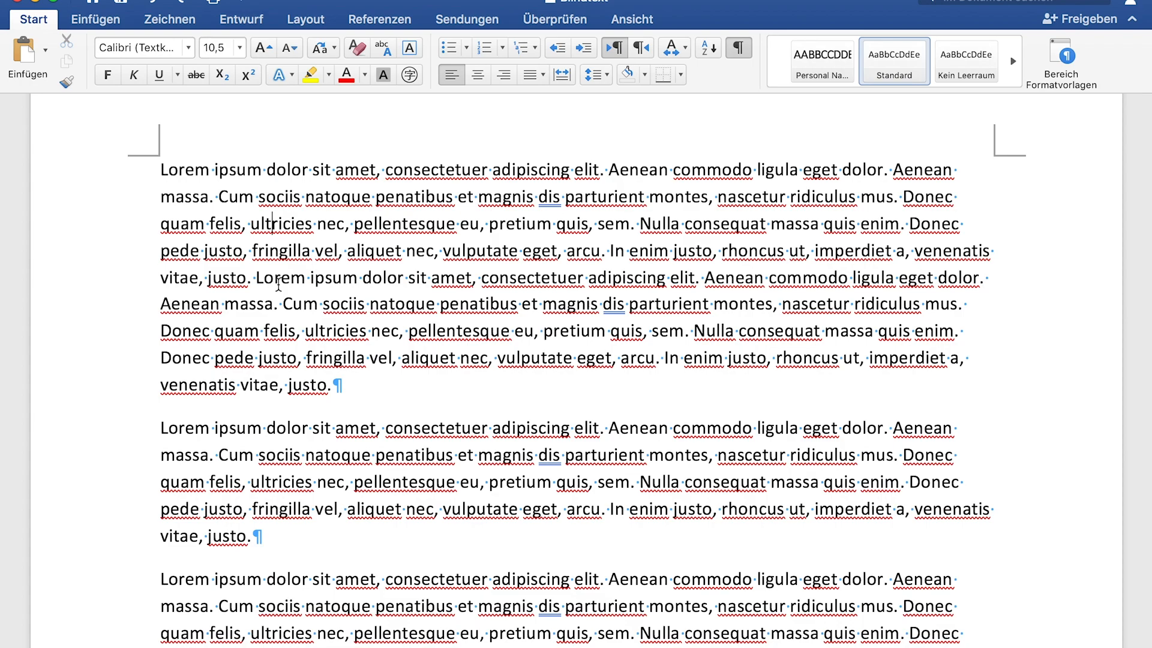
Italicize the words "consectetuer", "nascetur" and the second "commodo" in the first paragraph
{"action": "left_click", "coordinate": [428, 168]}
{"action": "double_click", "coordinate": [428, 168]}
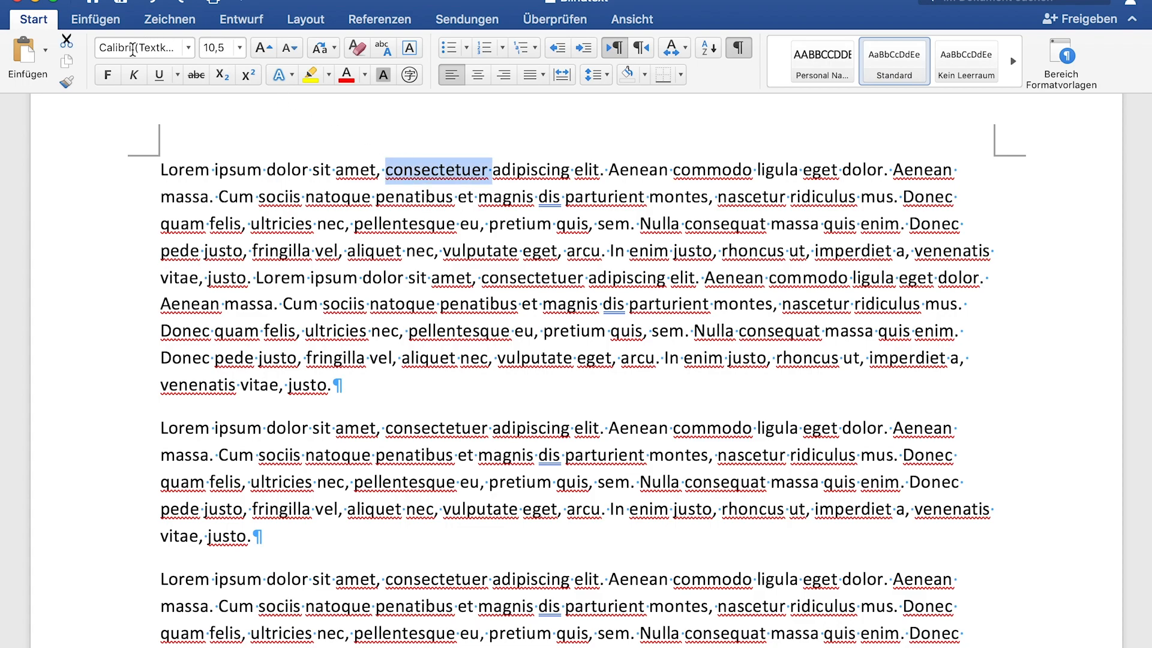
{"action": "left_click", "coordinate": [140, 77]}
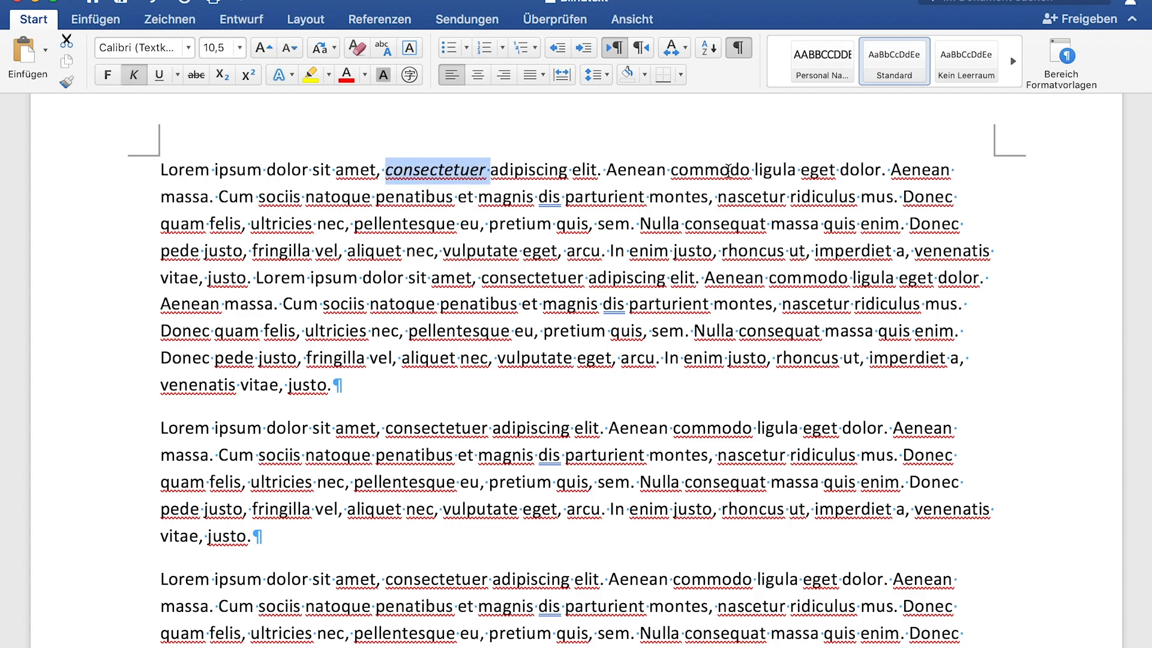
{"action": "double_click", "coordinate": [720, 196]}
{"action": "left_click", "coordinate": [134, 75]}
{"action": "double_click", "coordinate": [828, 278]}
{"action": "left_click", "coordinate": [134, 75]}
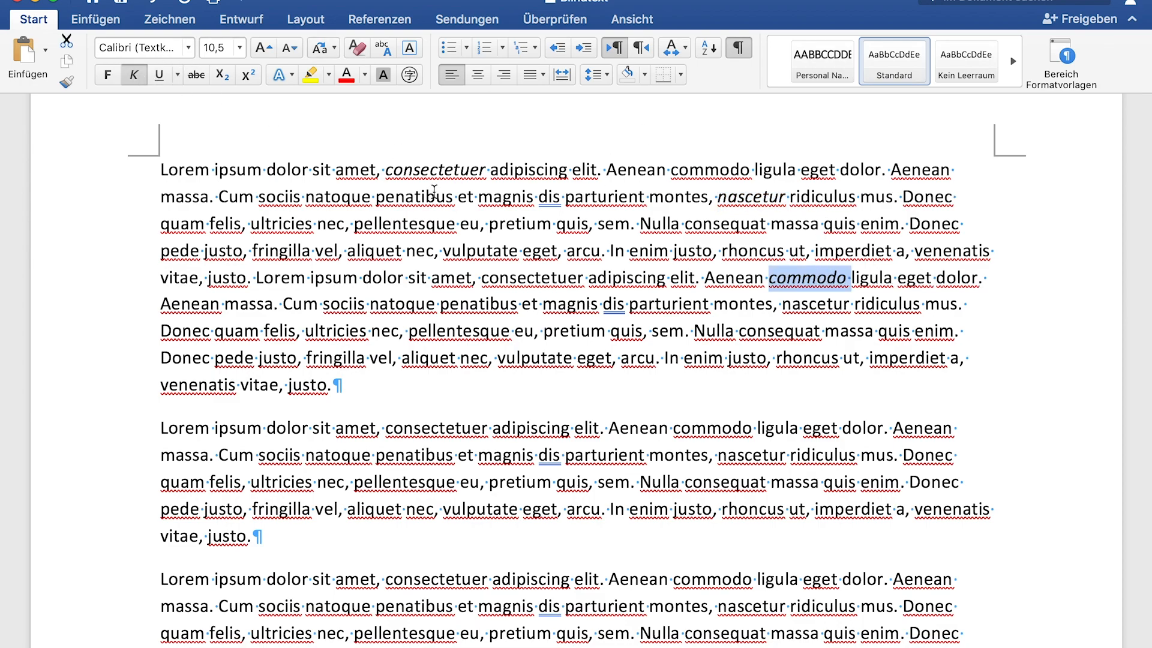
Italicize "consectetuer" and "penatibus" in the second paragraph and the first "Aenean" in the third paragraph
{"action": "double_click", "coordinate": [438, 431]}
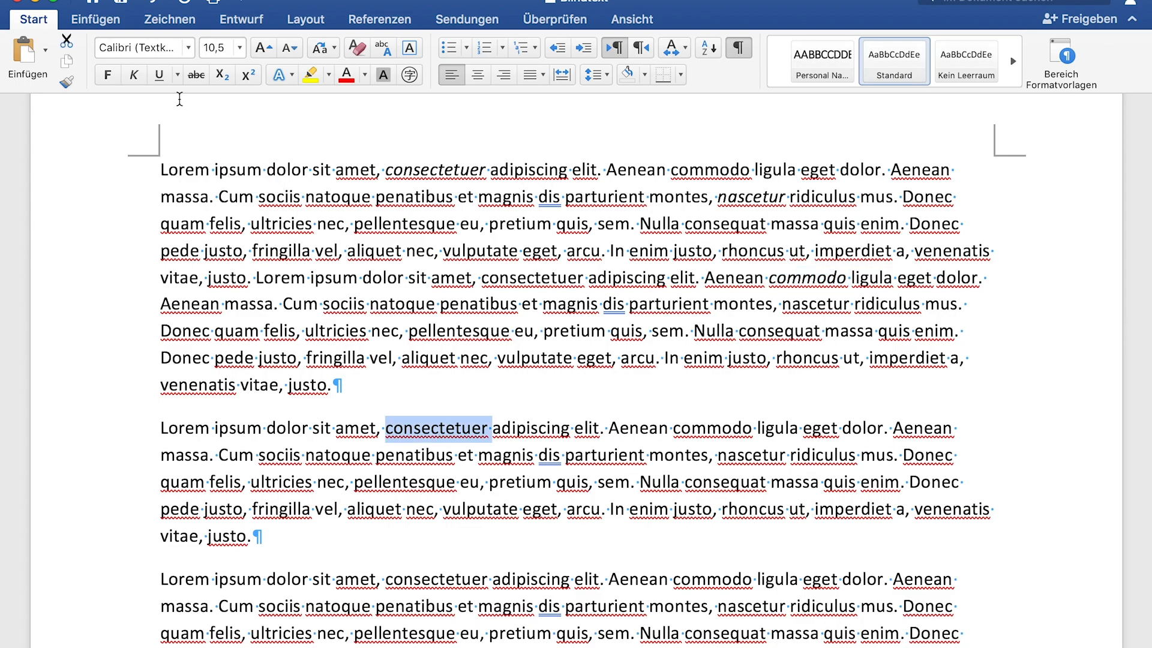
{"action": "left_click", "coordinate": [133, 75]}
{"action": "double_click", "coordinate": [637, 580]}
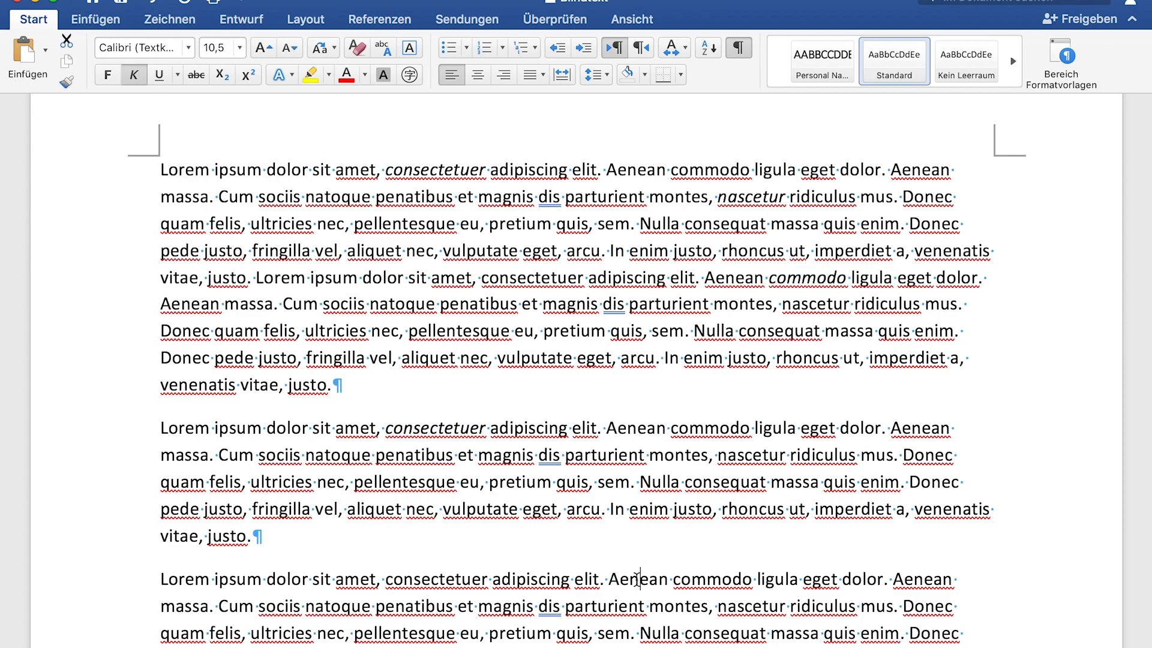
{"action": "left_click", "coordinate": [134, 74]}
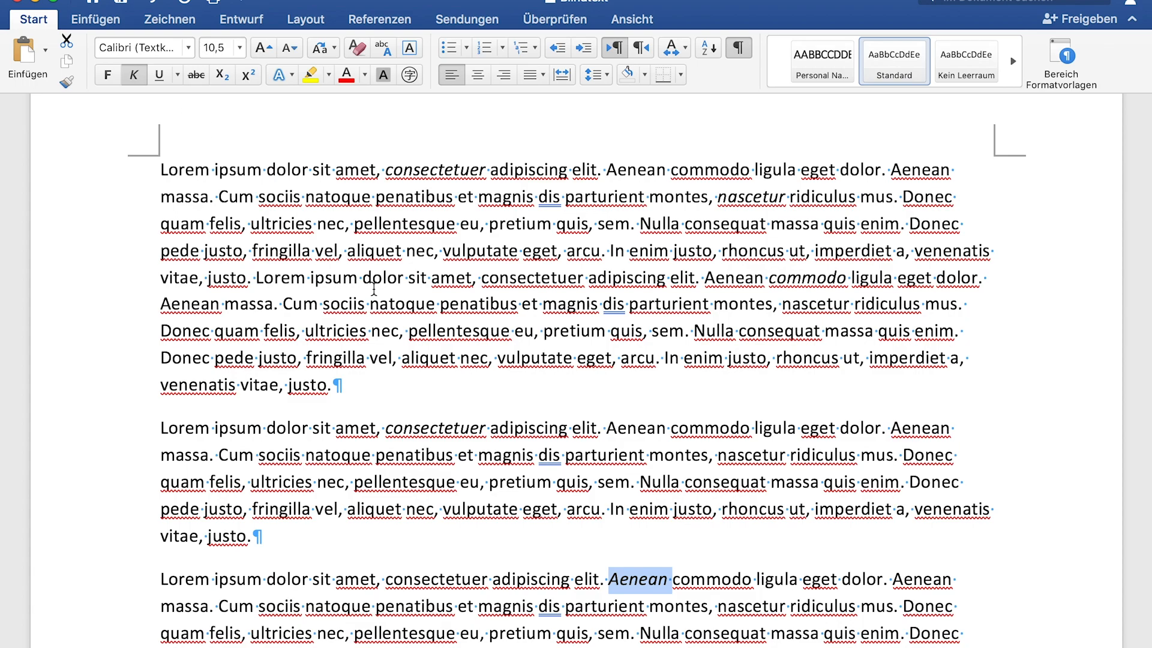
{"action": "double_click", "coordinate": [414, 455]}
{"action": "left_click", "coordinate": [134, 74]}
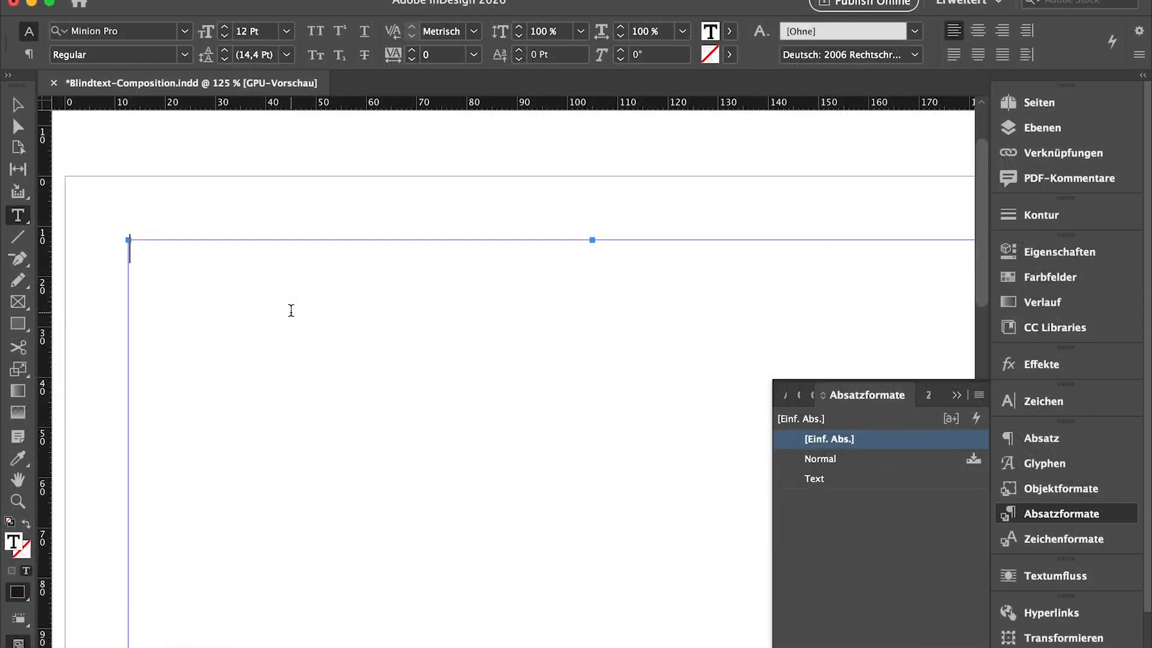
Switch to InDesign and place Blindtext.docx into the empty text frame of Blindtext-Composition.indd
{"action": "key", "text": "super+d"}
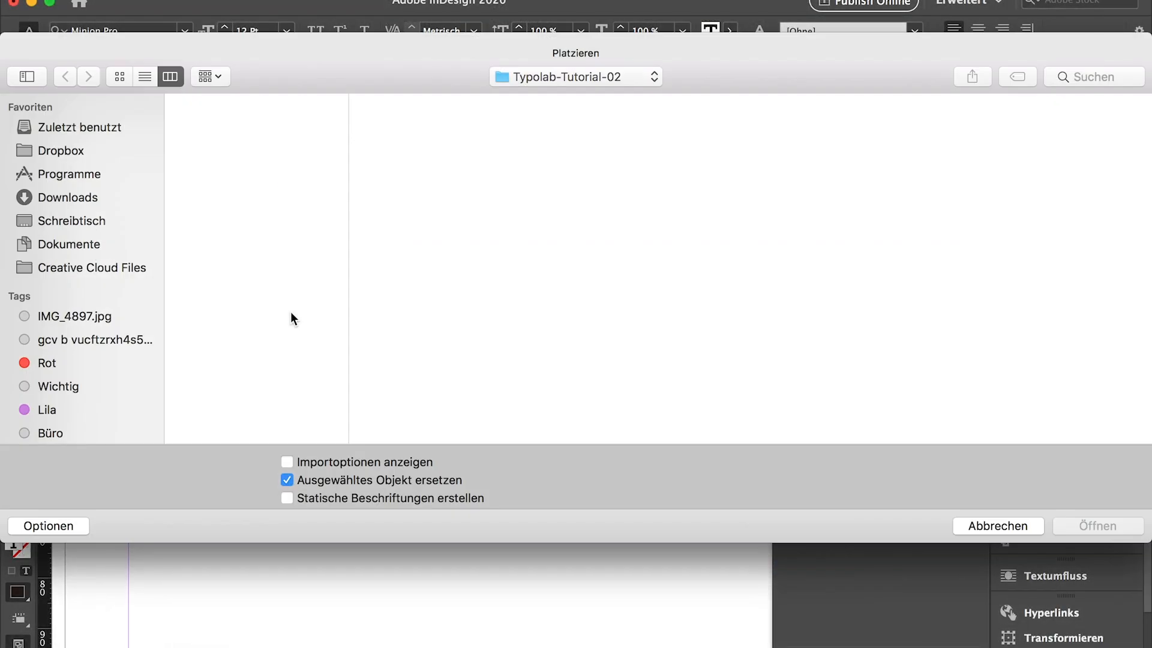
{"action": "left_click", "coordinate": [230, 215]}
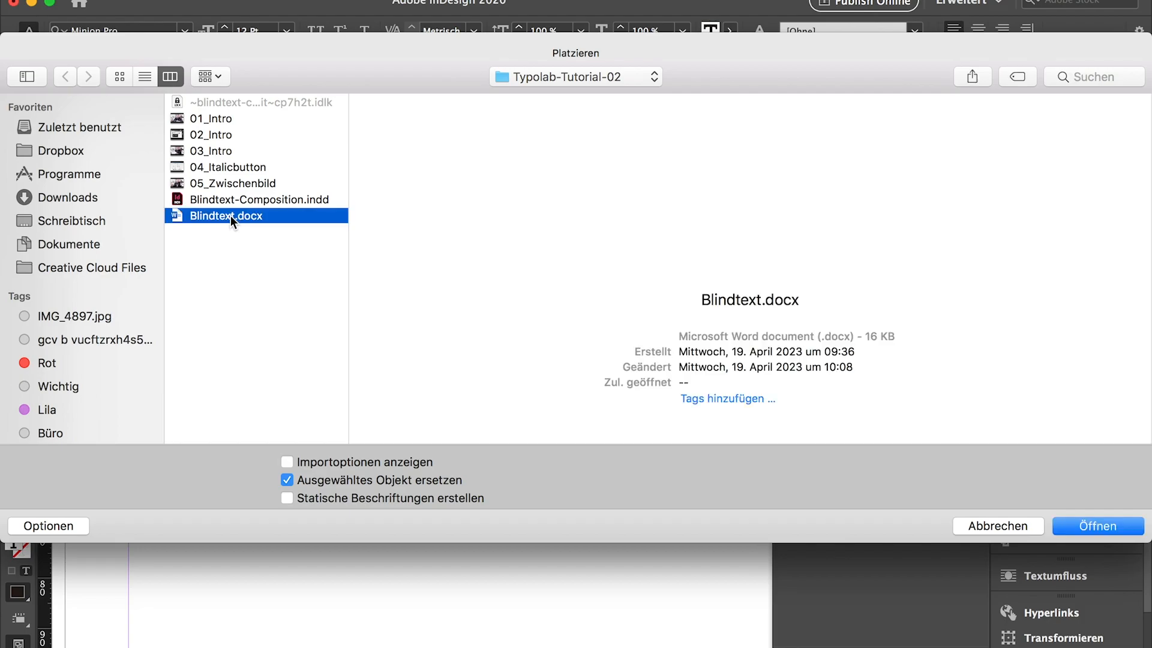
{"action": "left_click", "coordinate": [1082, 525]}
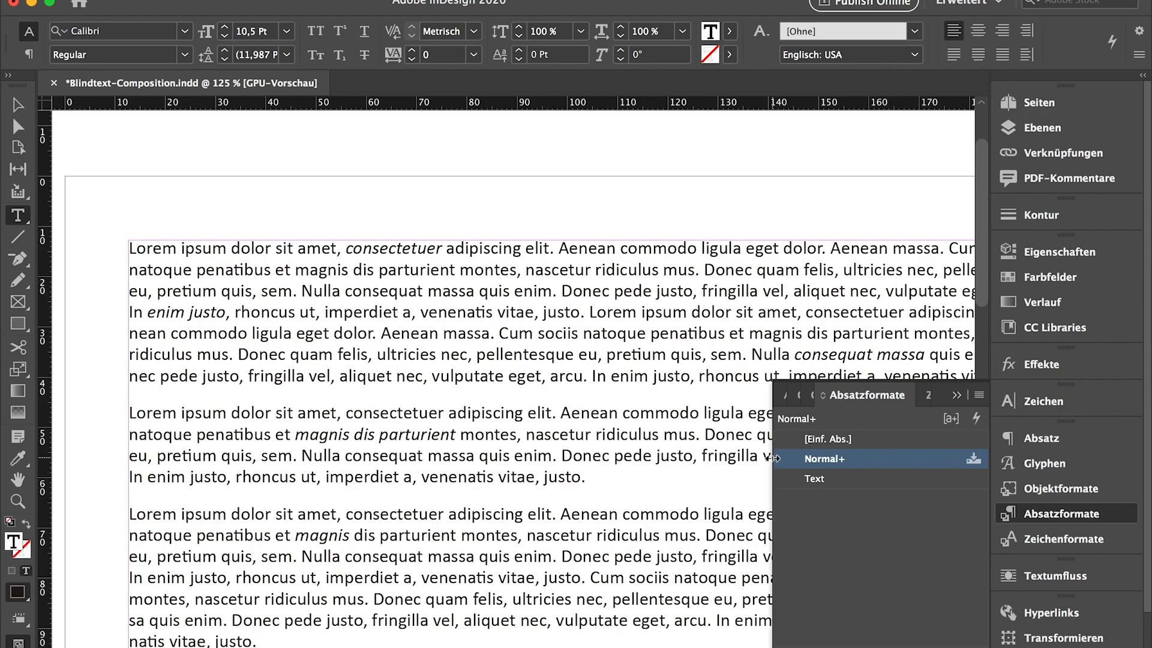
Examine the formatting of the italic word "consectetuer" and the document's paragraph and character styles
{"action": "double_click", "coordinate": [419, 246]}
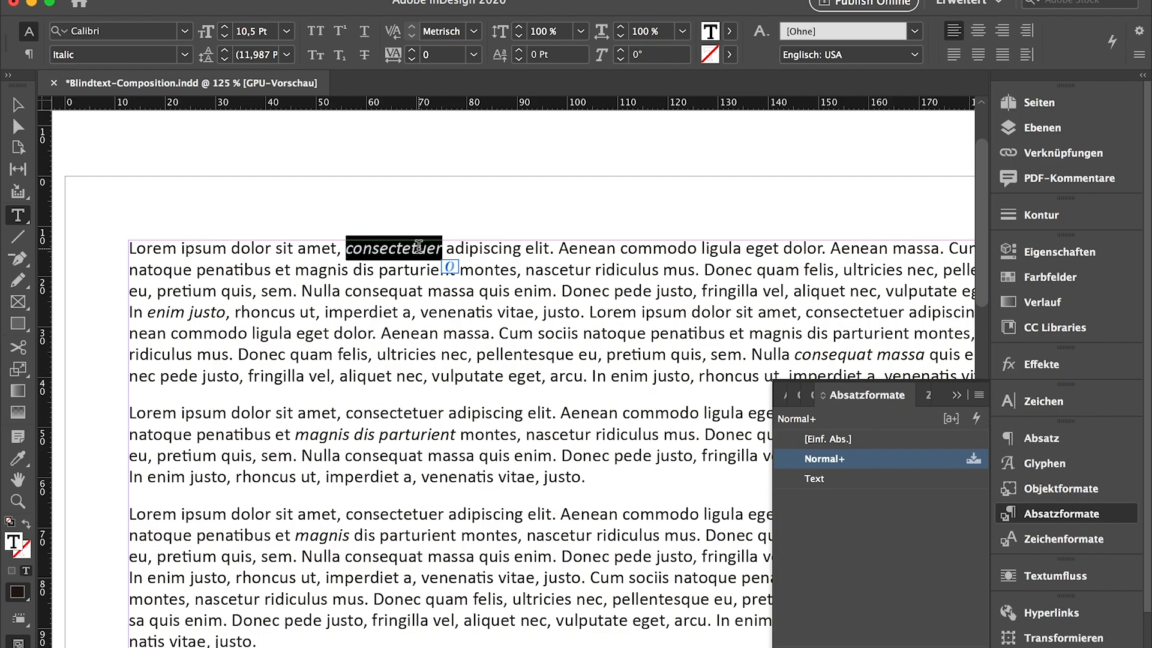
{"action": "left_click", "coordinate": [389, 290]}
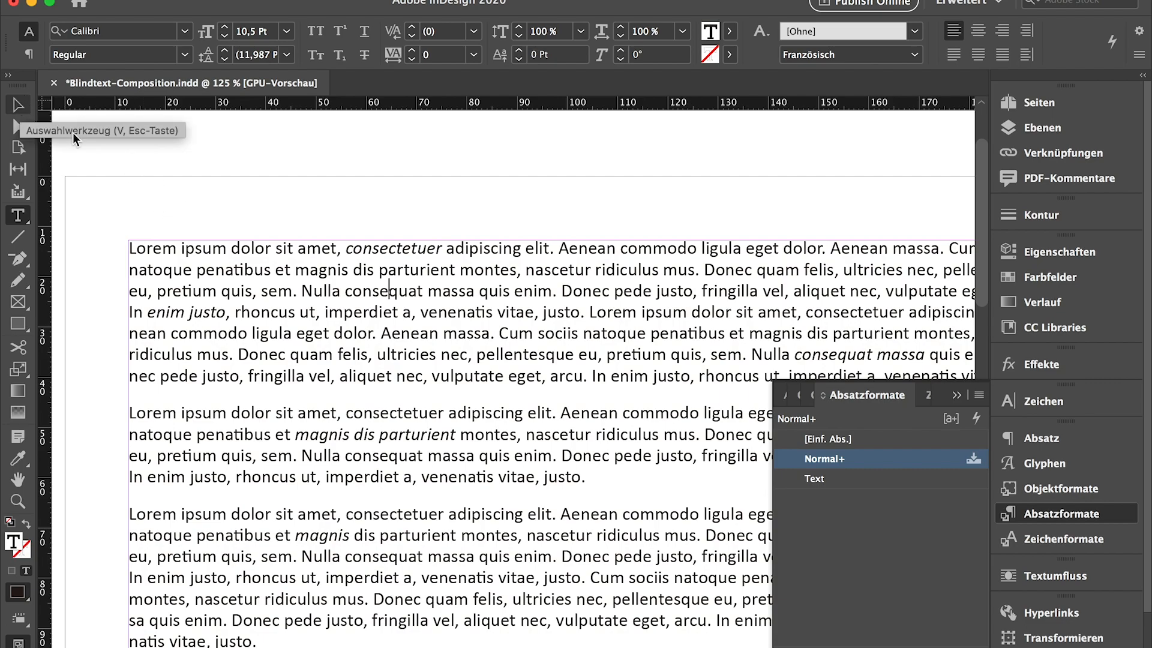
{"action": "double_click", "coordinate": [398, 249]}
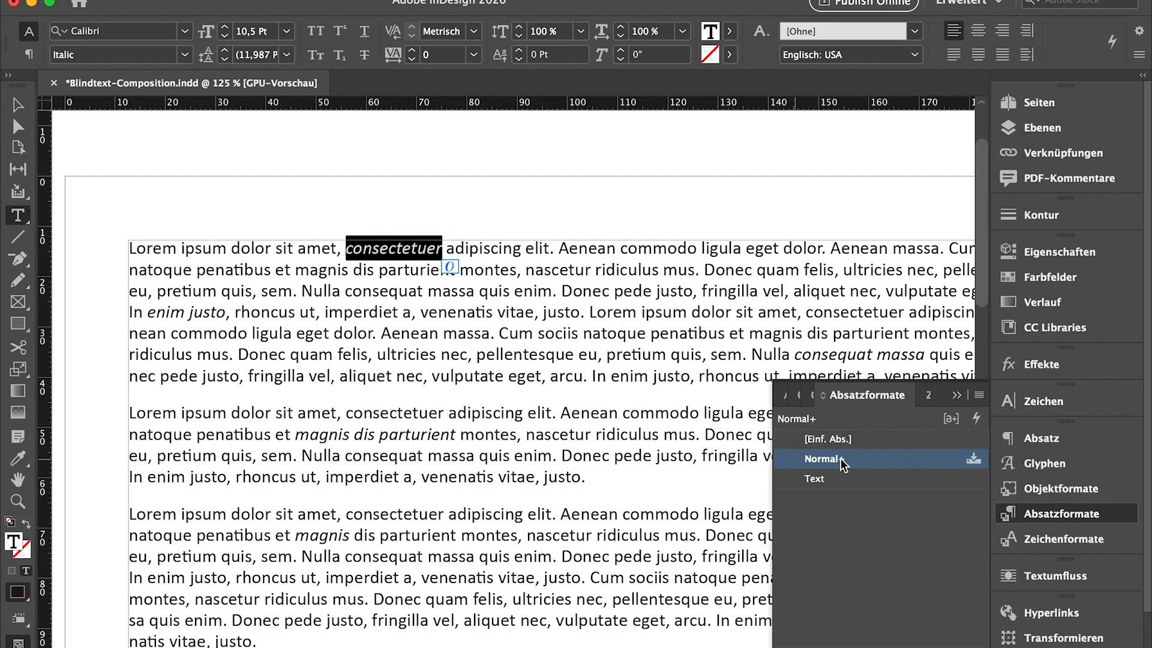
{"action": "left_click", "coordinate": [1044, 541]}
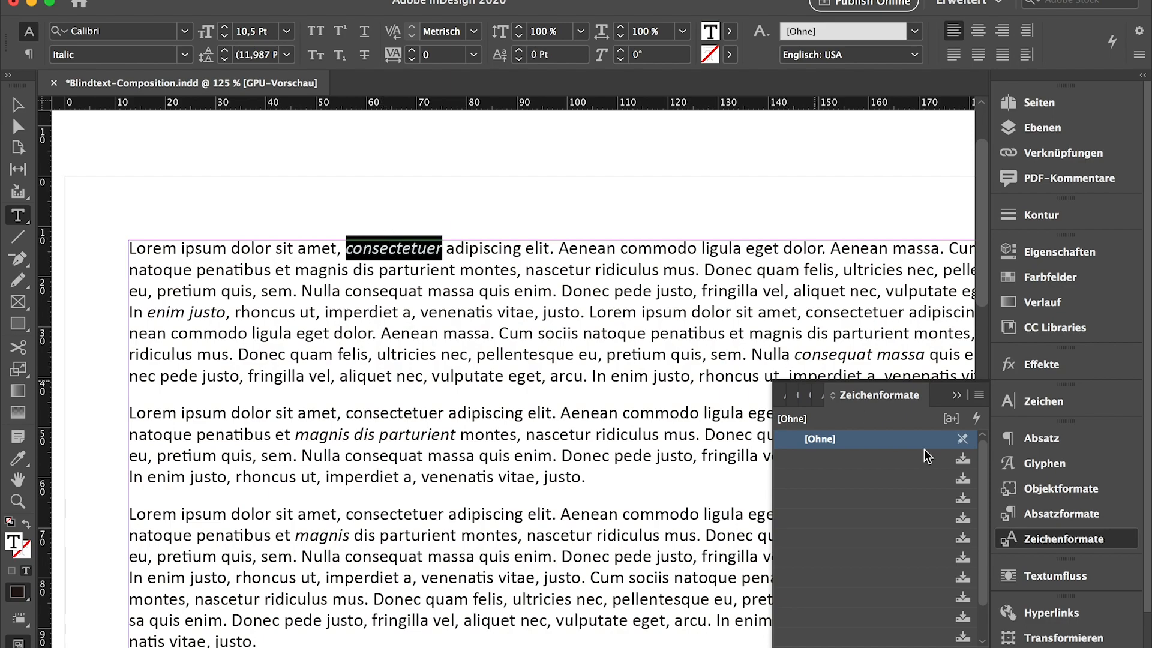
{"action": "left_click", "coordinate": [1061, 515]}
{"action": "left_click", "coordinate": [541, 346]}
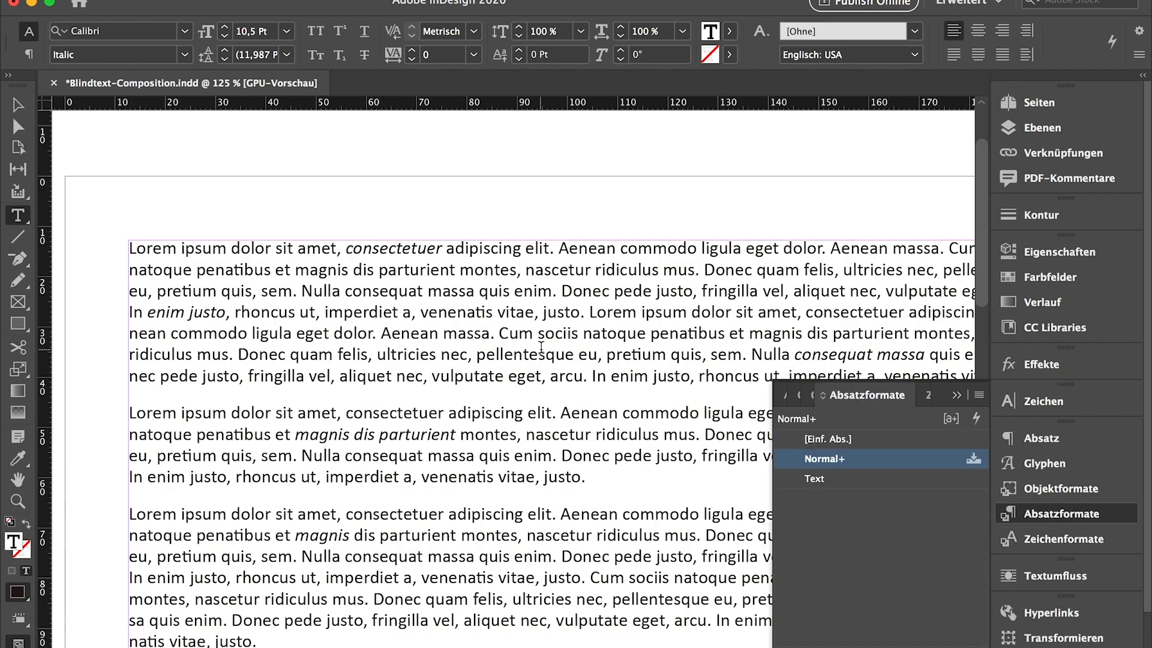
Apply the paragraph style Text to all of the placed text, clearing its formatting overrides
{"action": "key", "text": "super+a"}
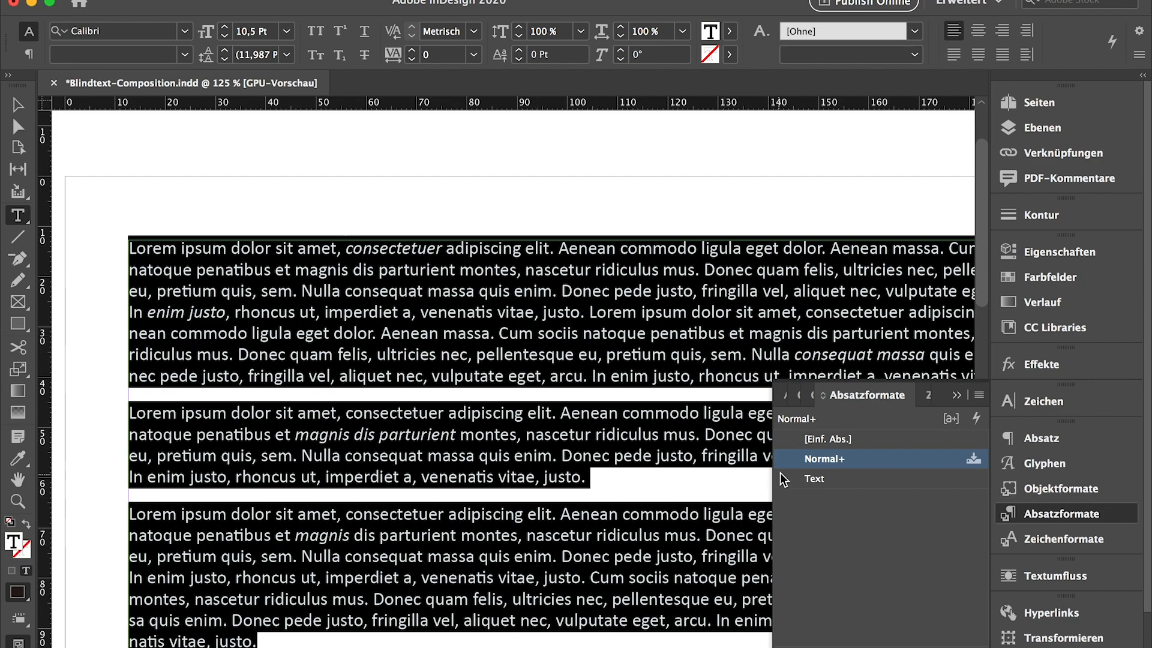
{"action": "left_click", "coordinate": [841, 480]}
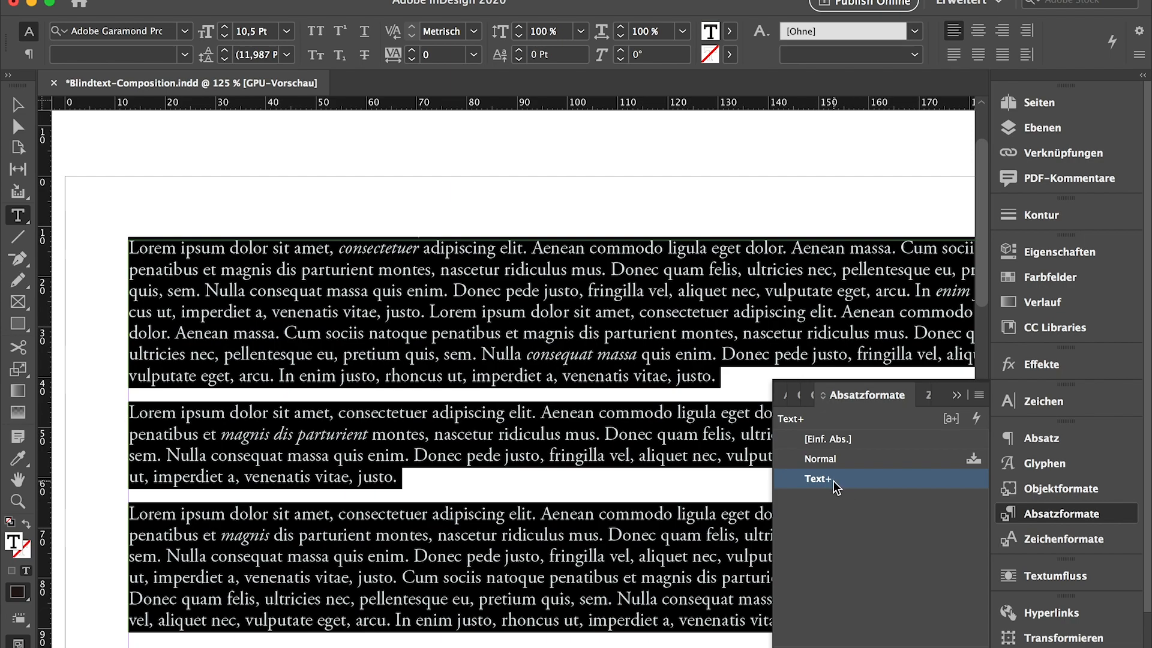
{"action": "left_click", "coordinate": [836, 487], "text": "alt"}
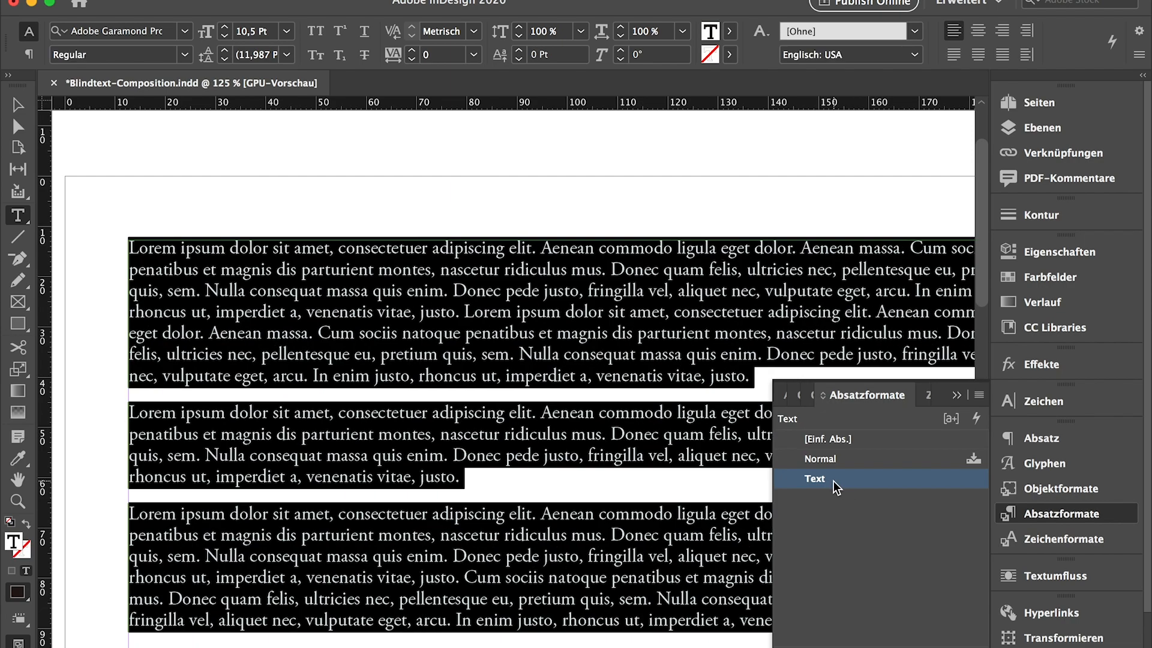
{"action": "left_click", "coordinate": [496, 375]}
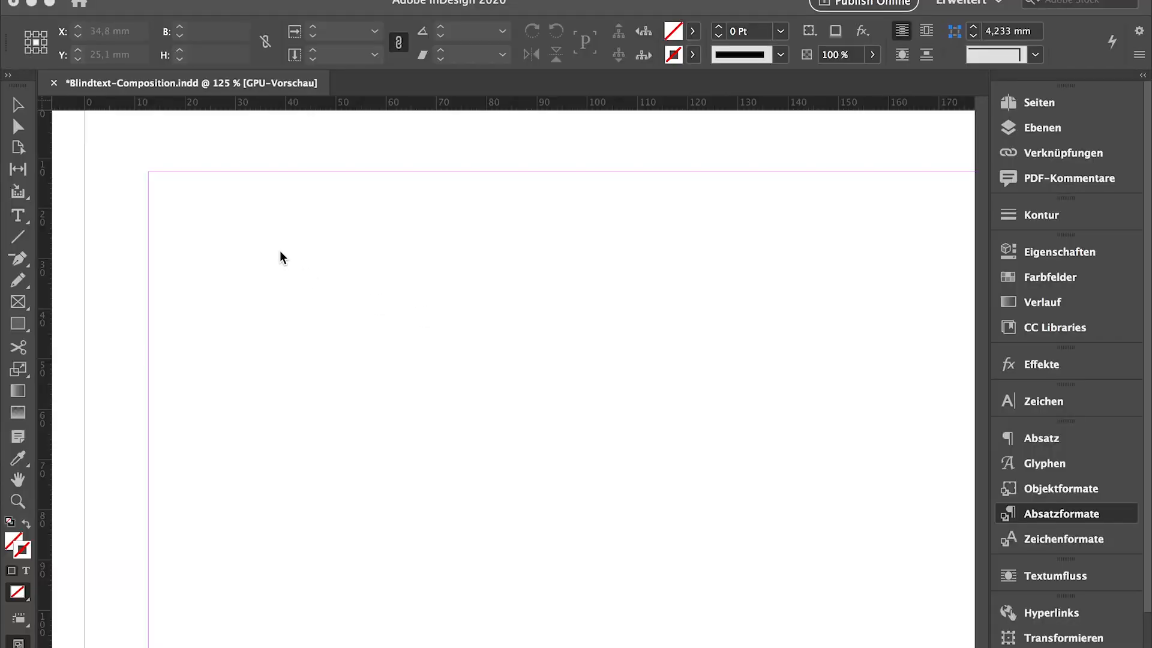
Place the Blindtext.docx text on the empty page again and check the available character styles
{"action": "left_click", "coordinate": [229, 215]}
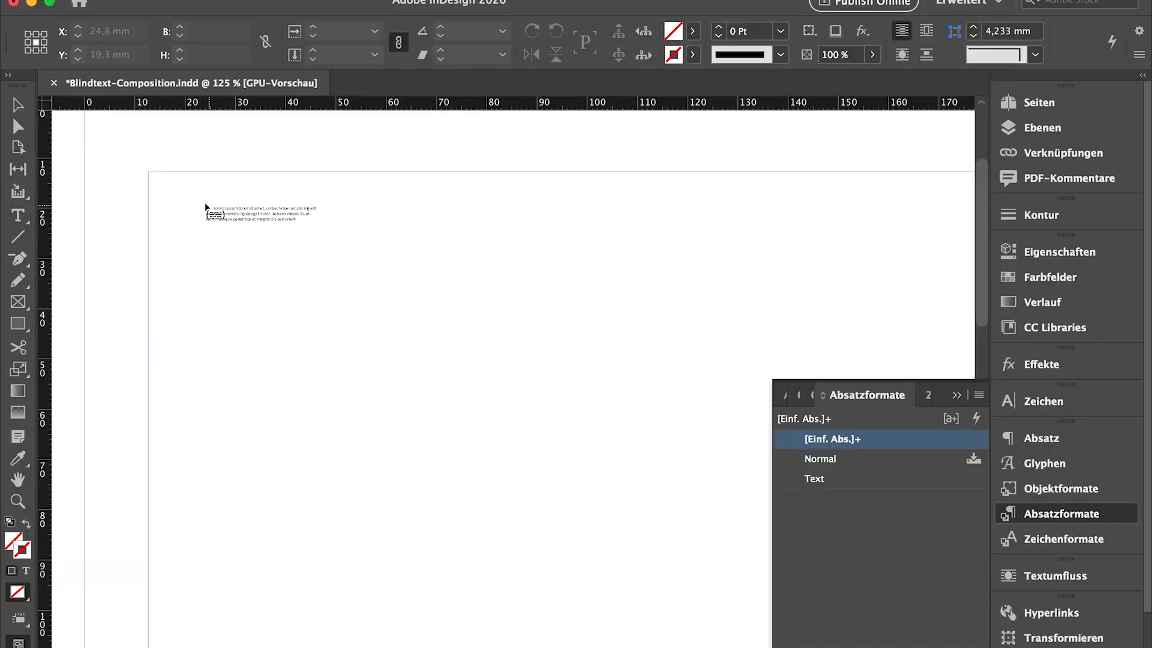
{"action": "left_click", "coordinate": [165, 190]}
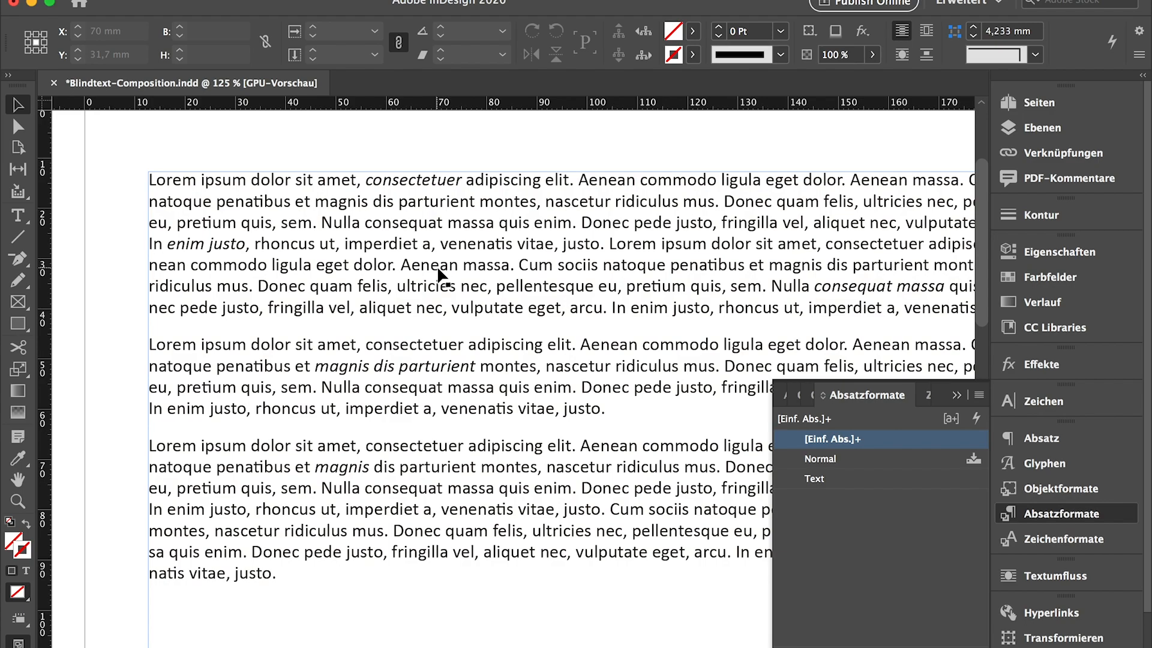
{"action": "left_click", "coordinate": [1063, 539]}
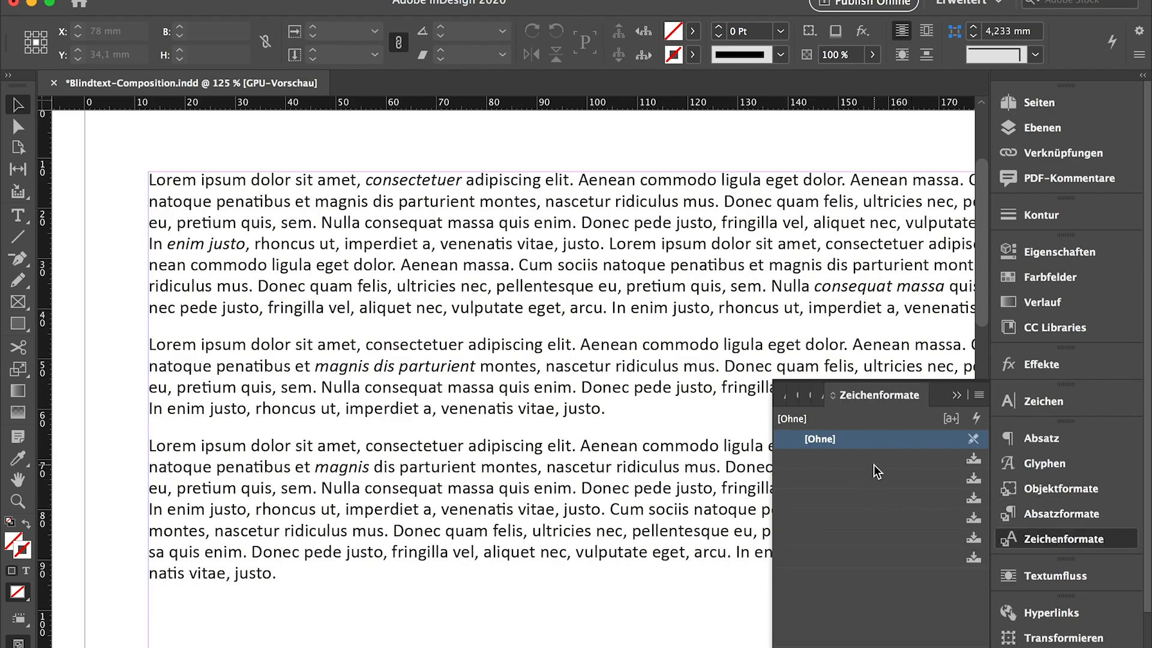
{"action": "left_click", "coordinate": [957, 396]}
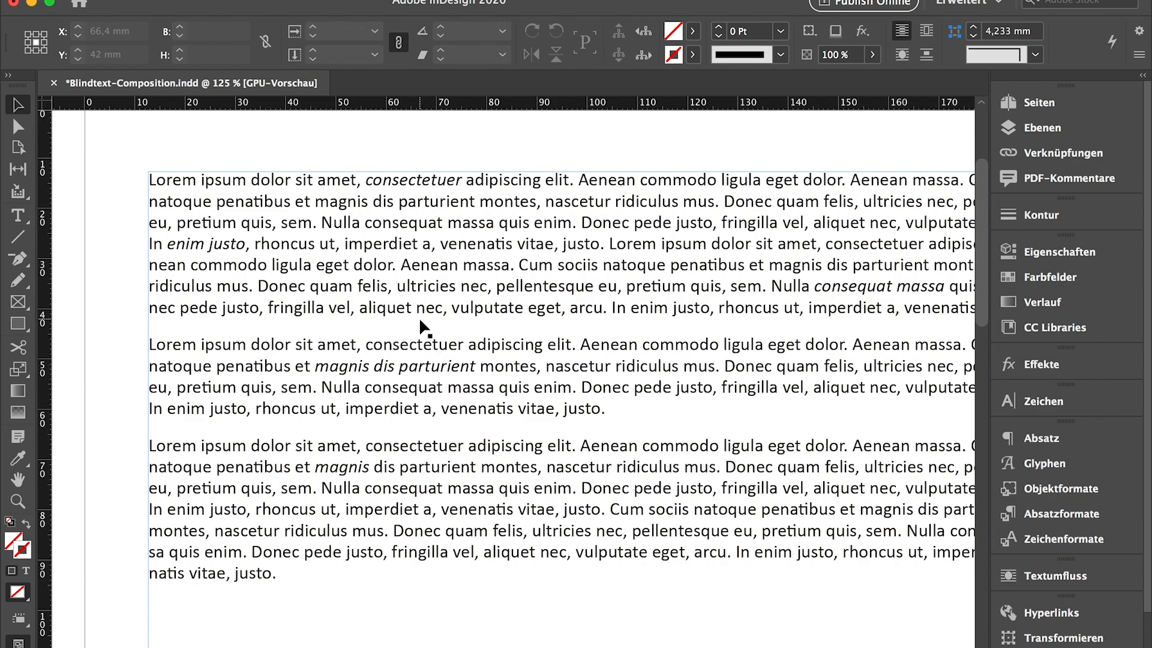
Set up Find/Change to search the document for text formatted with the font style Italic
{"action": "key", "text": "super+f"}
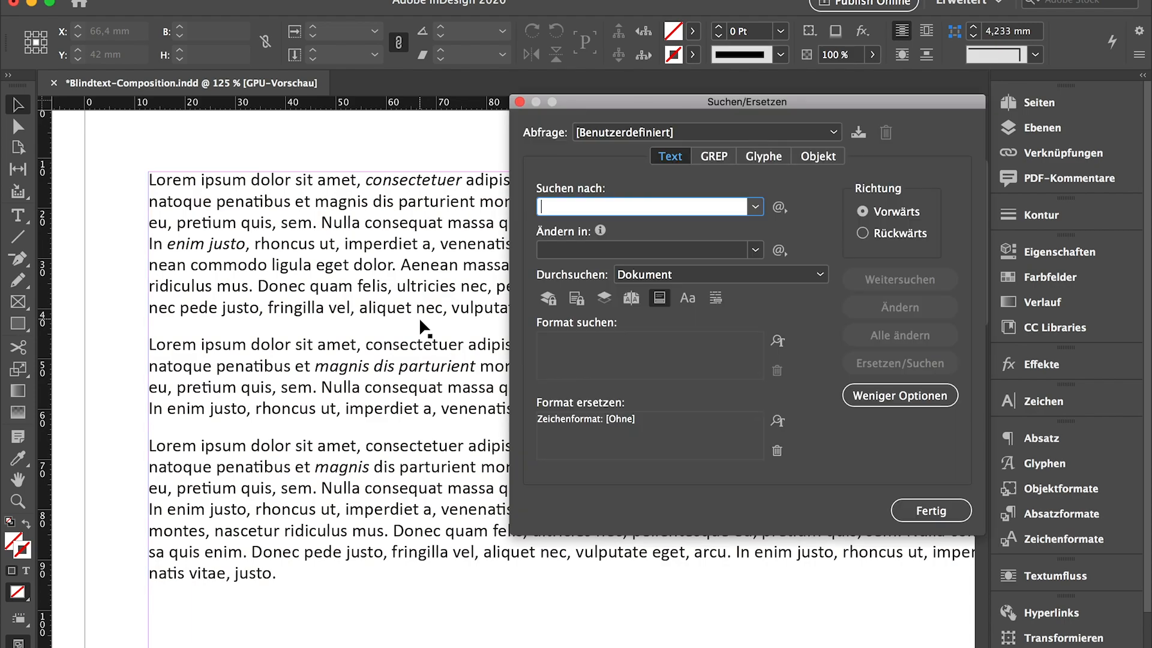
{"action": "left_click_drag", "start_coordinate": [606, 107], "coordinate": [496, 139]}
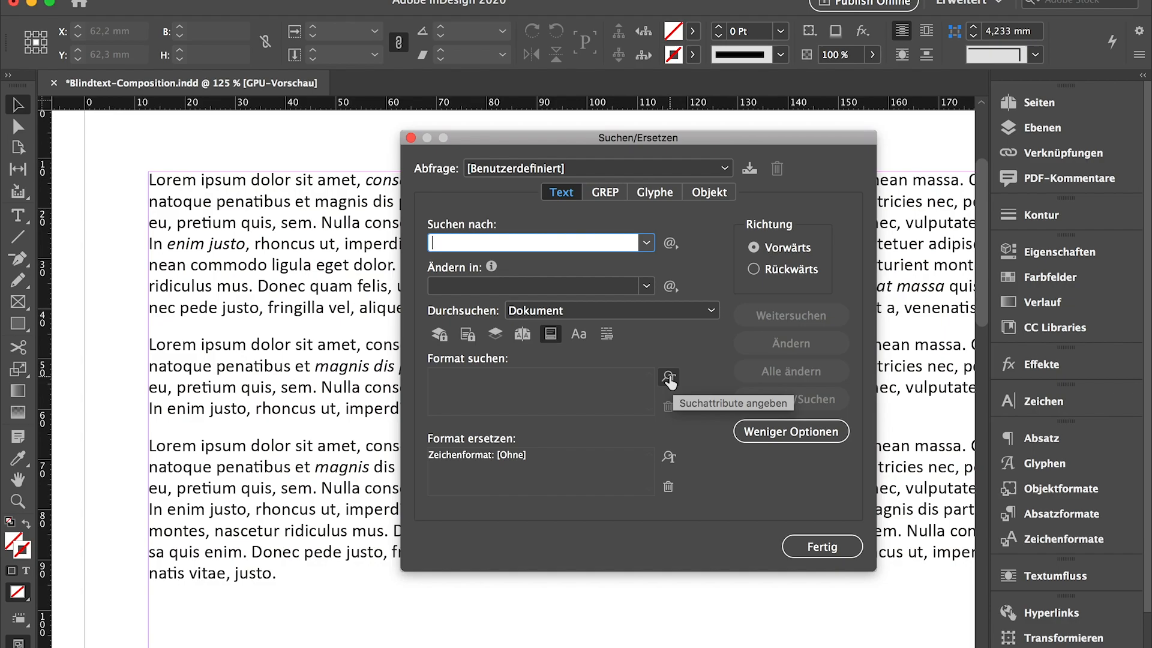
{"action": "left_click", "coordinate": [669, 378]}
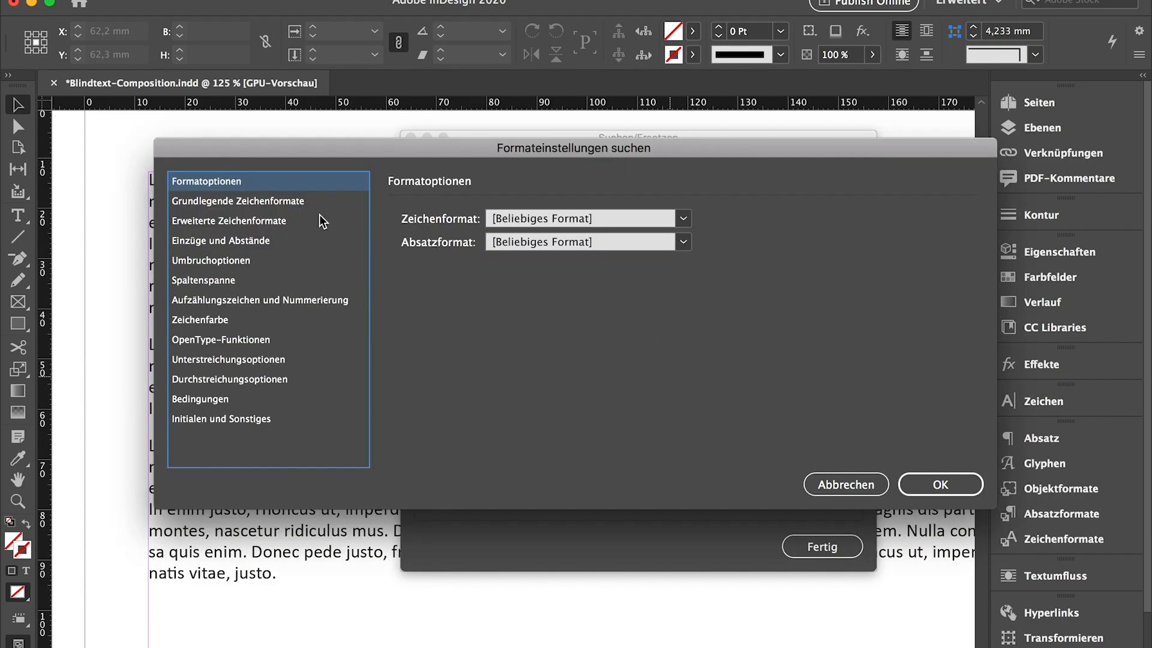
{"action": "left_click", "coordinate": [301, 204]}
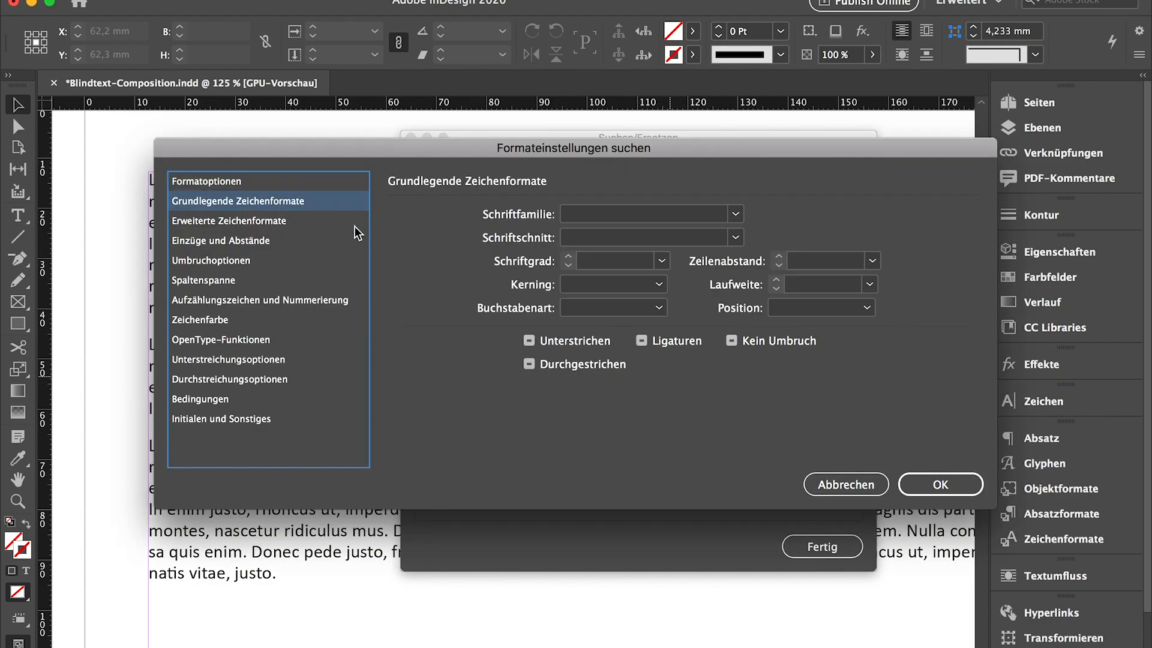
{"action": "left_click", "coordinate": [658, 239]}
{"action": "type", "text": "Italic"}
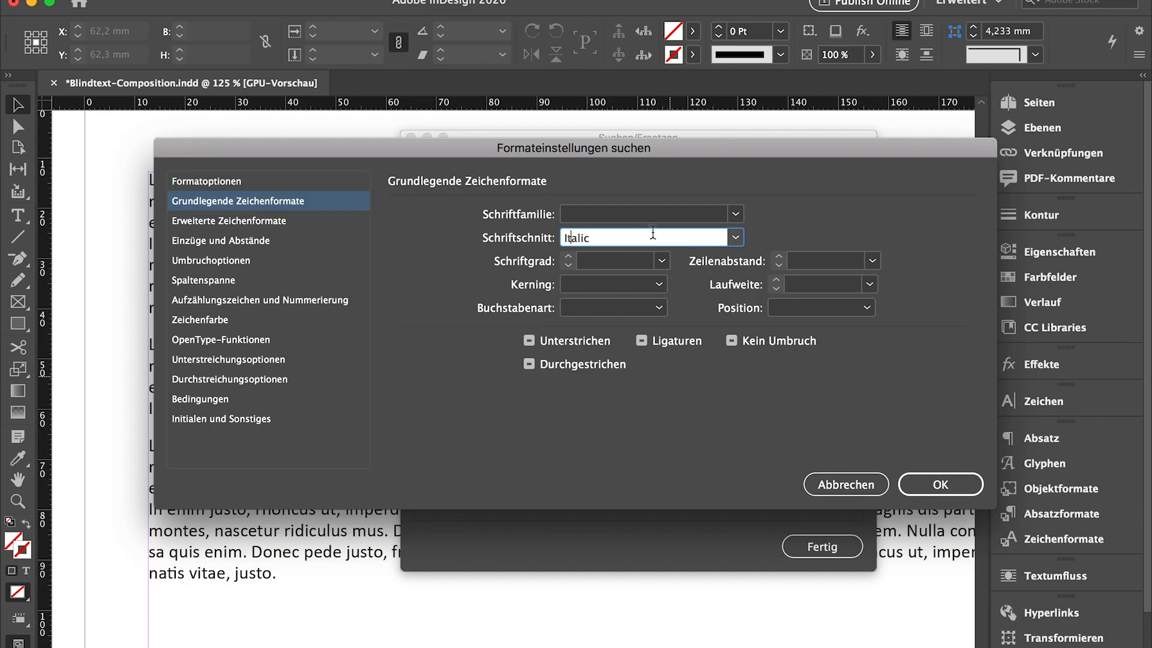
{"action": "left_click", "coordinate": [939, 486]}
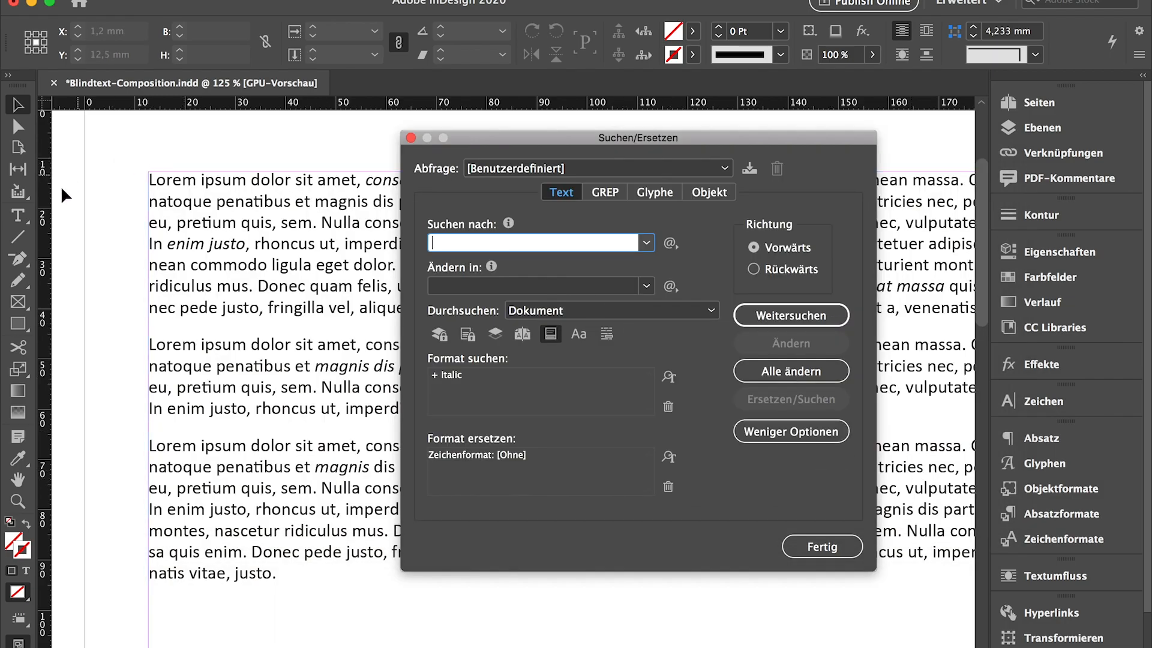
Find the first italic text, searching from the beginning of the first paragraph
{"action": "left_click", "coordinate": [18, 215]}
{"action": "left_click", "coordinate": [156, 179]}
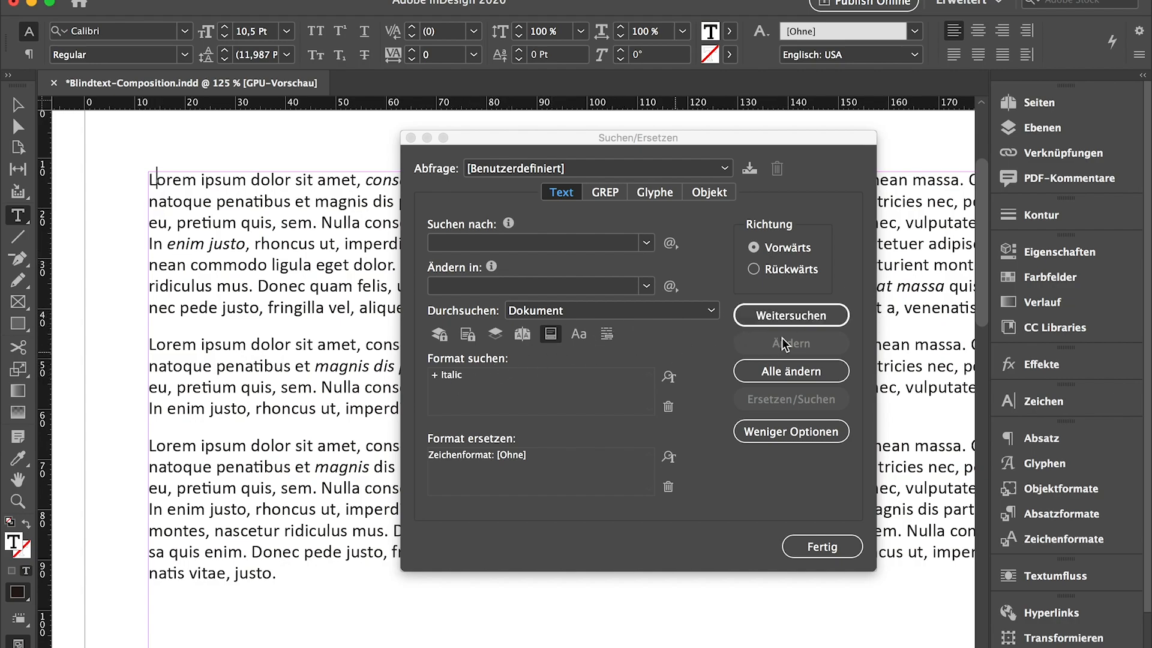
{"action": "left_click", "coordinate": [822, 316]}
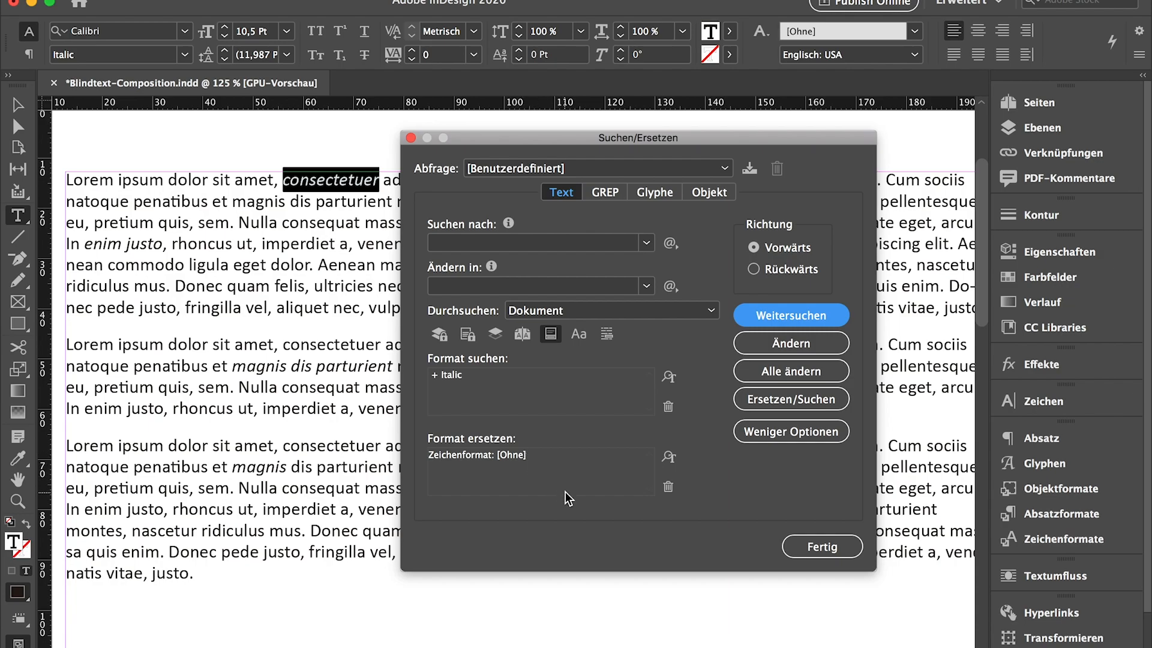
Create a character style named Italics with font style Italic and set it as the replacement format in Find/Change
{"action": "left_click", "coordinate": [669, 457]}
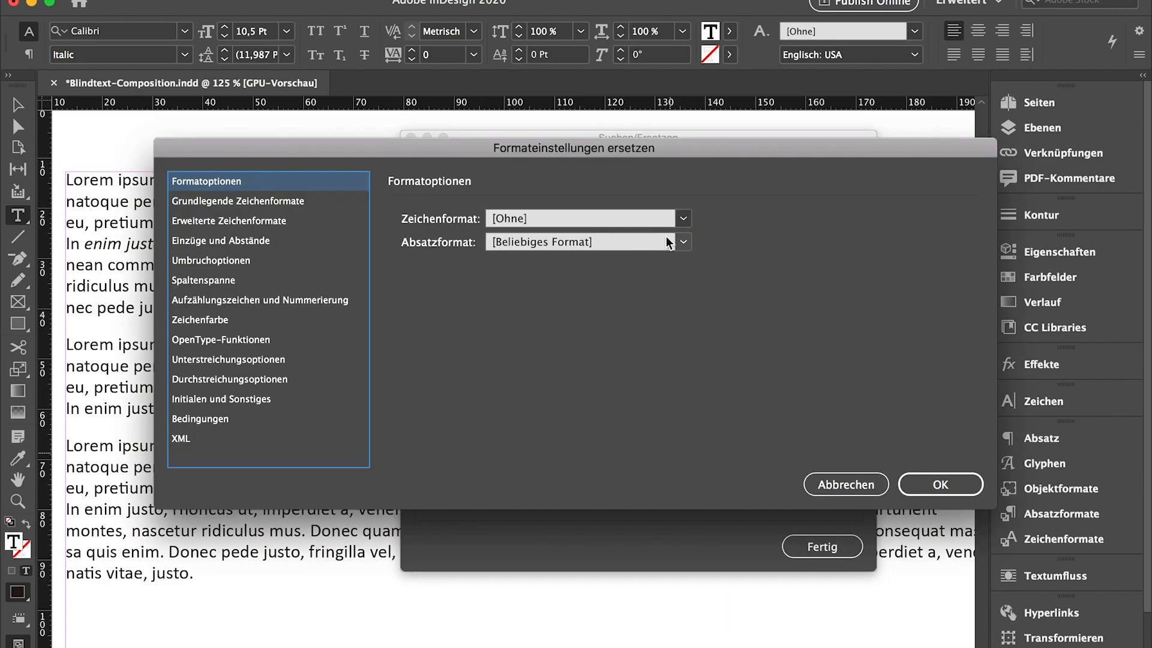
{"action": "left_click", "coordinate": [684, 220]}
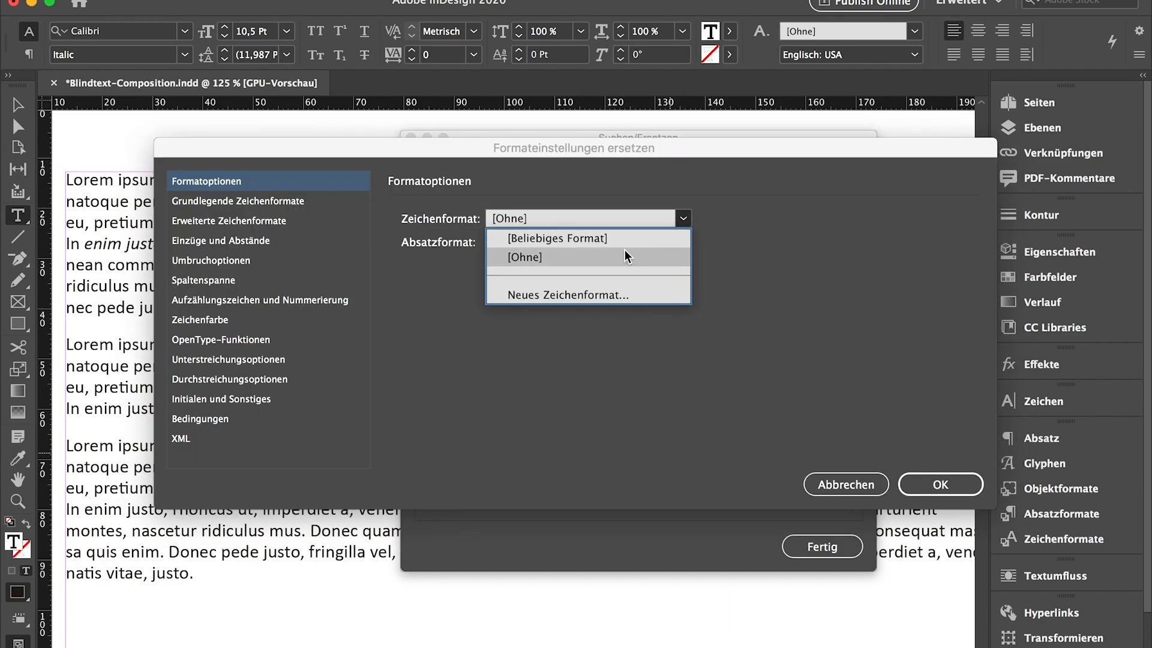
{"action": "left_click", "coordinate": [594, 296]}
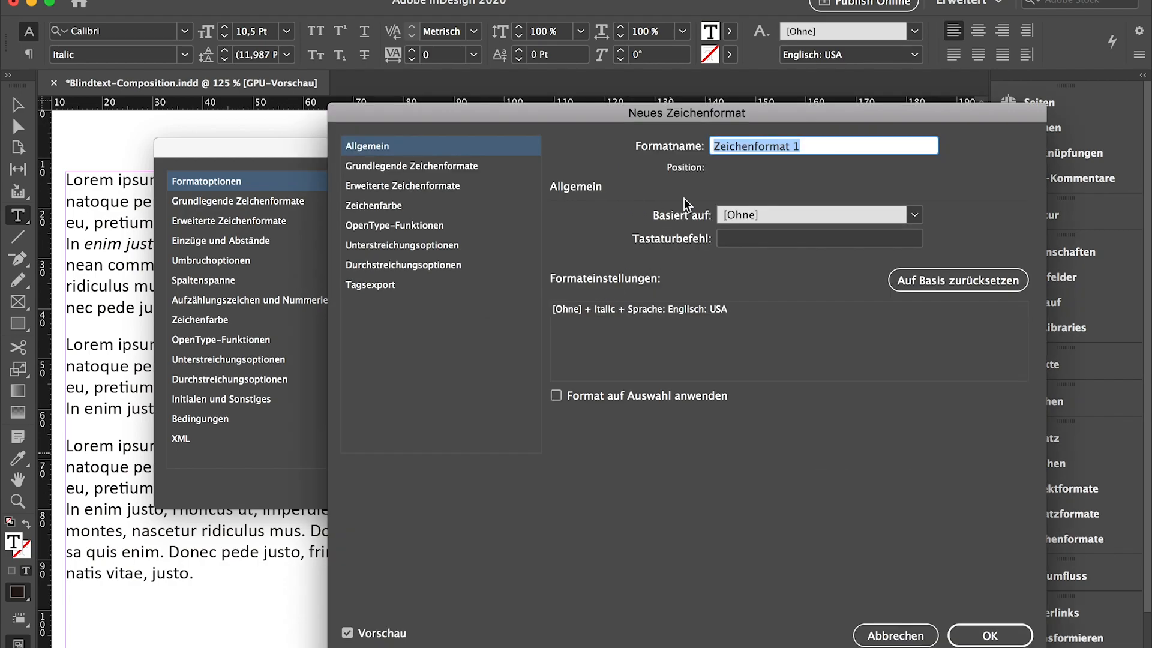
{"action": "type", "text": "It"}
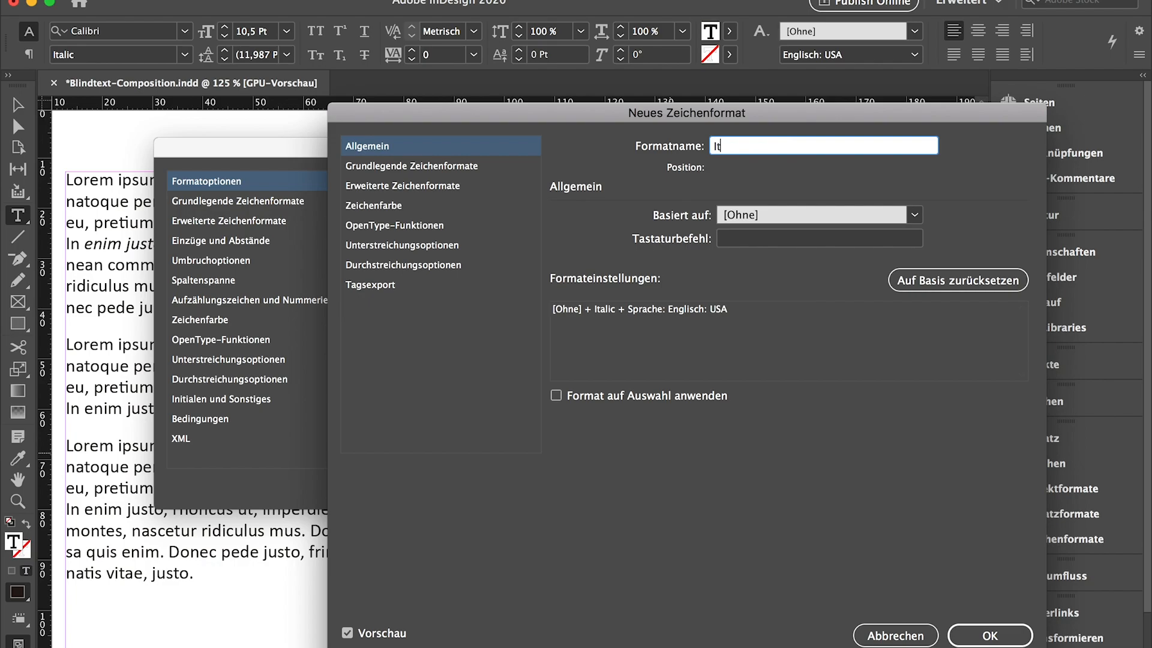
{"action": "type", "text": "alics"}
{"action": "left_click", "coordinate": [414, 170]}
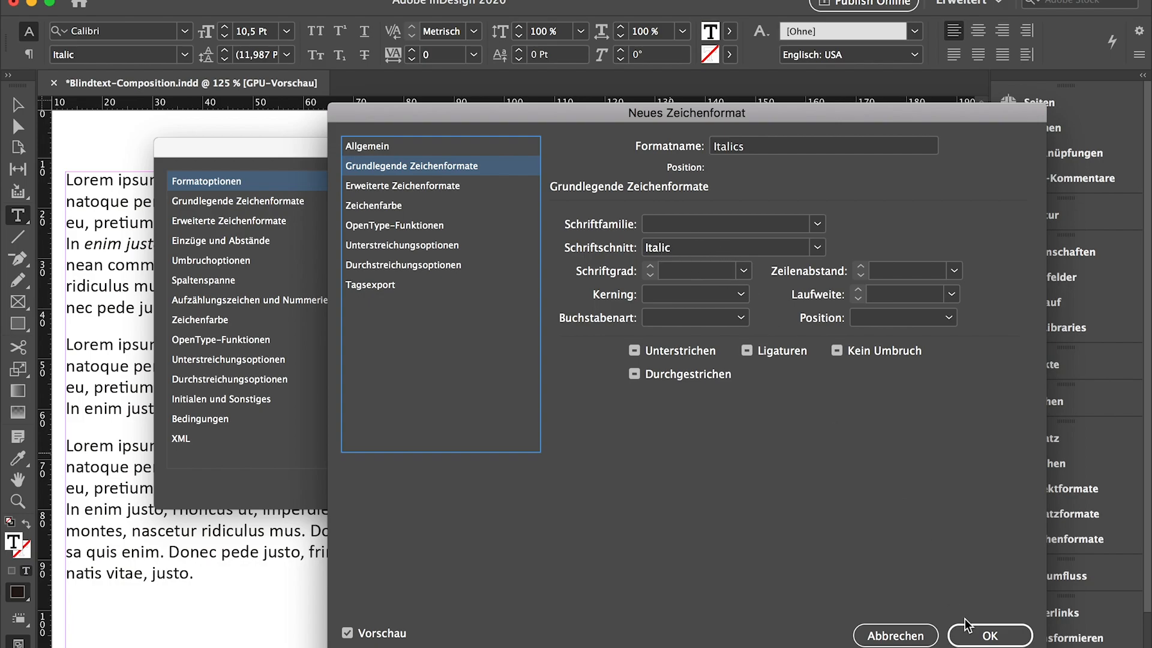
{"action": "left_click", "coordinate": [996, 636]}
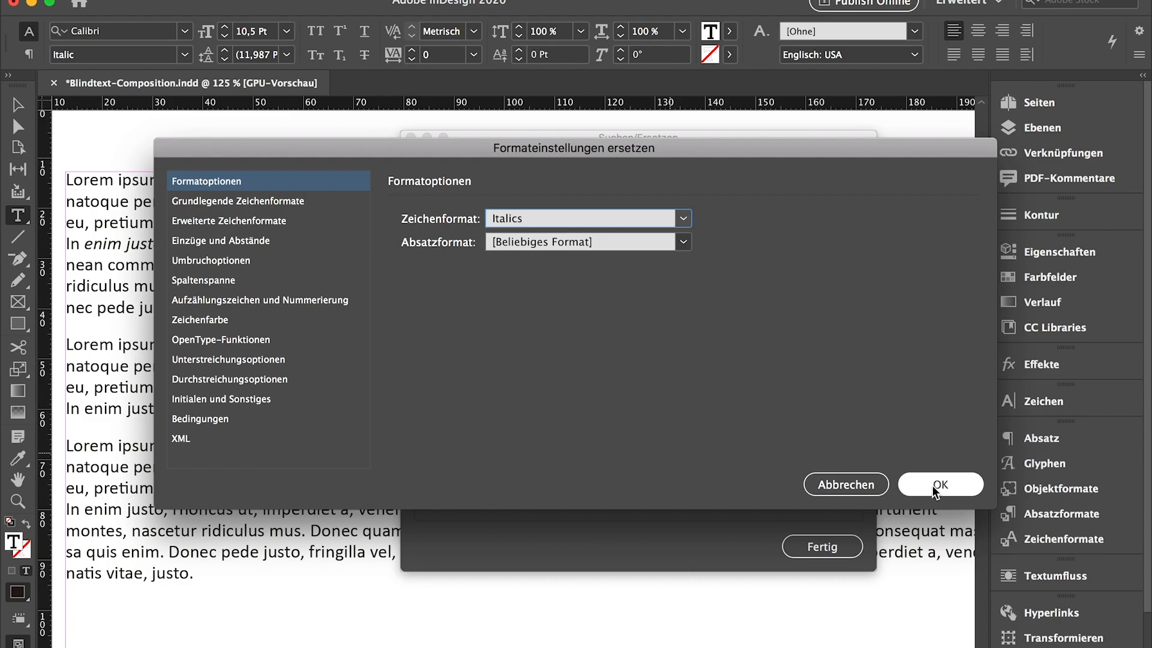
{"action": "left_click", "coordinate": [932, 485]}
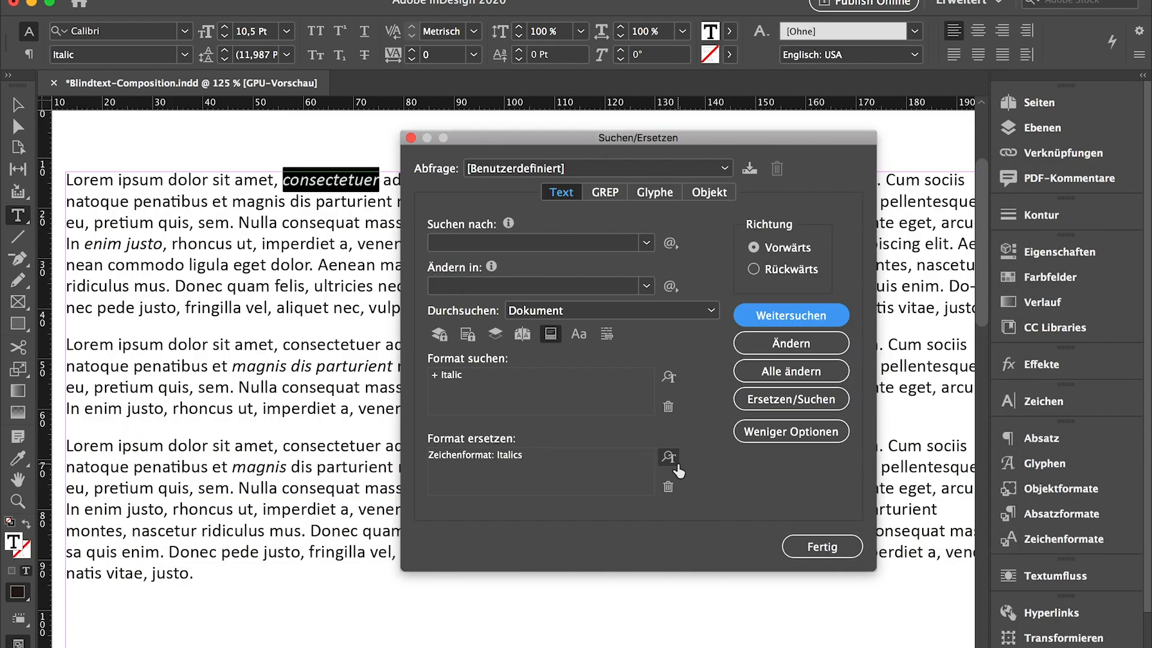
Find each italic passage from the beginning of the text and change them one by one to the character style Italics
{"action": "left_click", "coordinate": [77, 179]}
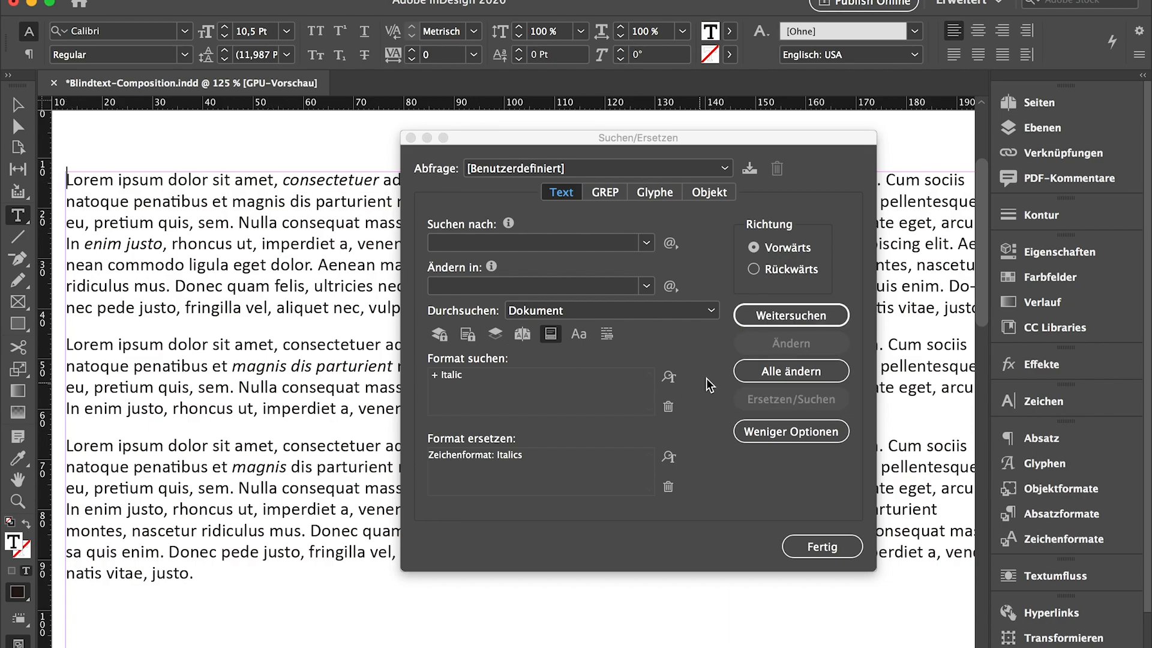
{"action": "left_click", "coordinate": [788, 311]}
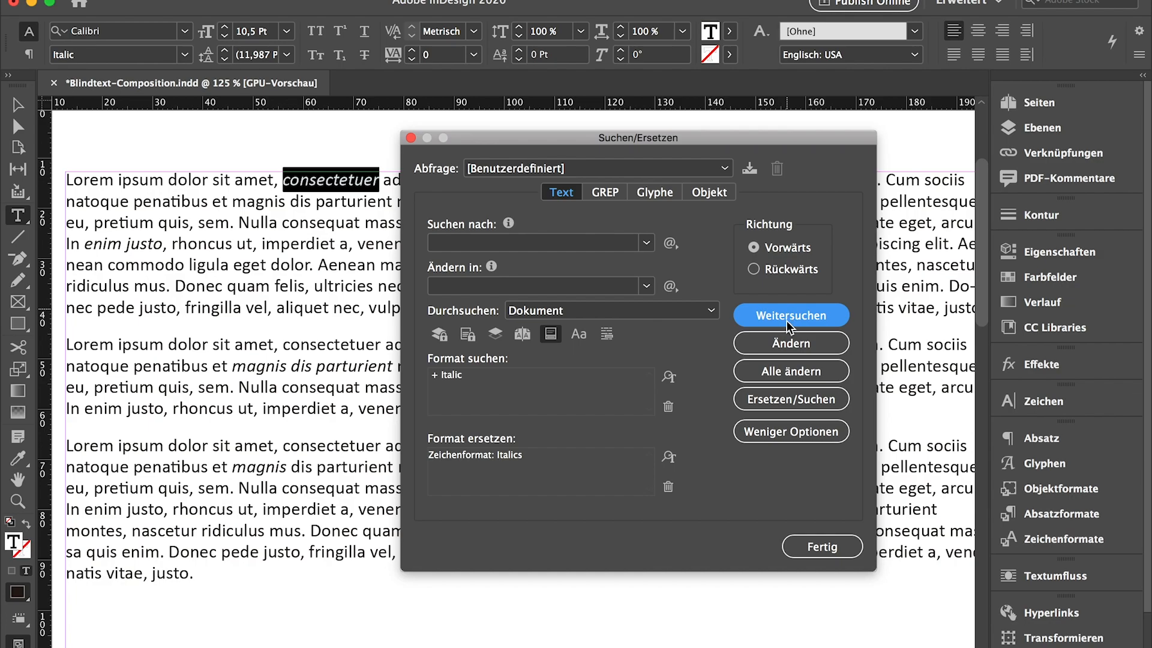
{"action": "left_click", "coordinate": [774, 343]}
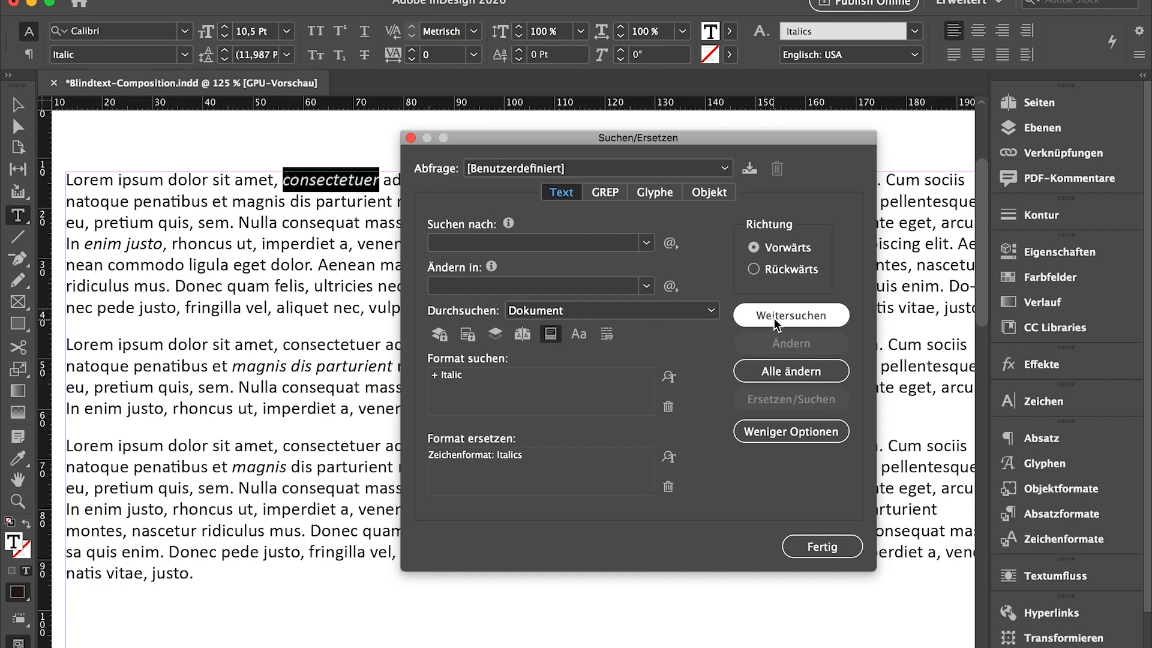
{"action": "left_click", "coordinate": [775, 313]}
{"action": "left_click", "coordinate": [774, 340]}
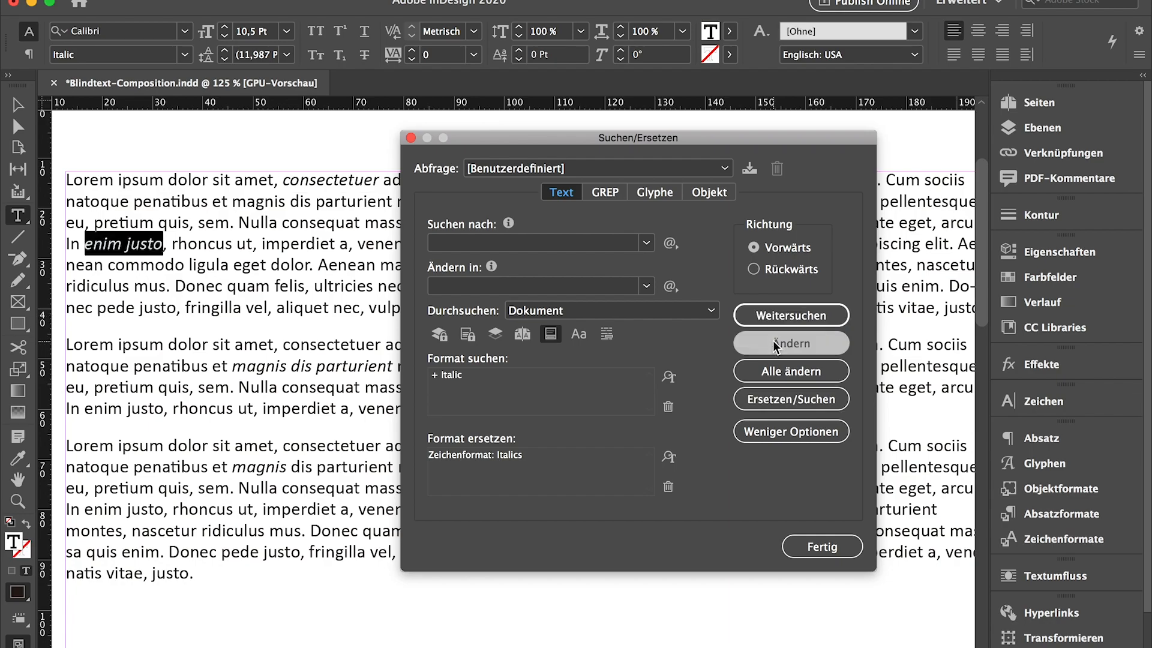
{"action": "left_click", "coordinate": [777, 313]}
{"action": "left_click", "coordinate": [768, 341]}
{"action": "left_click", "coordinate": [776, 315]}
{"action": "left_click", "coordinate": [776, 343]}
{"action": "left_click", "coordinate": [777, 318]}
{"action": "left_click", "coordinate": [779, 347]}
{"action": "left_click", "coordinate": [781, 314]}
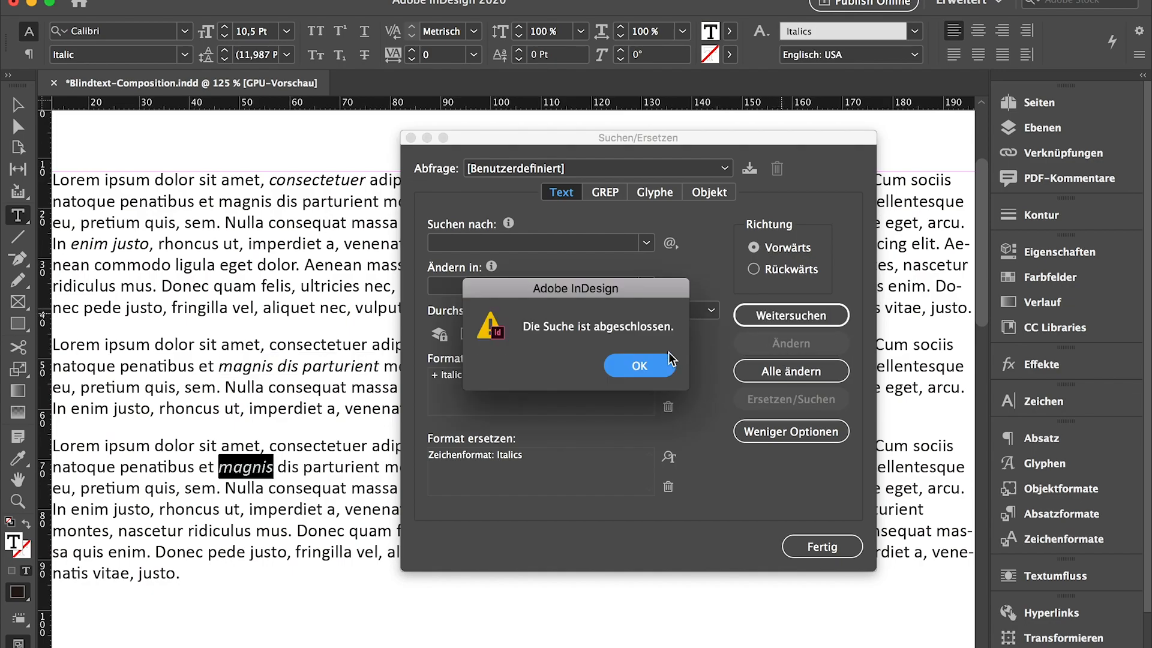
{"action": "left_click", "coordinate": [642, 367]}
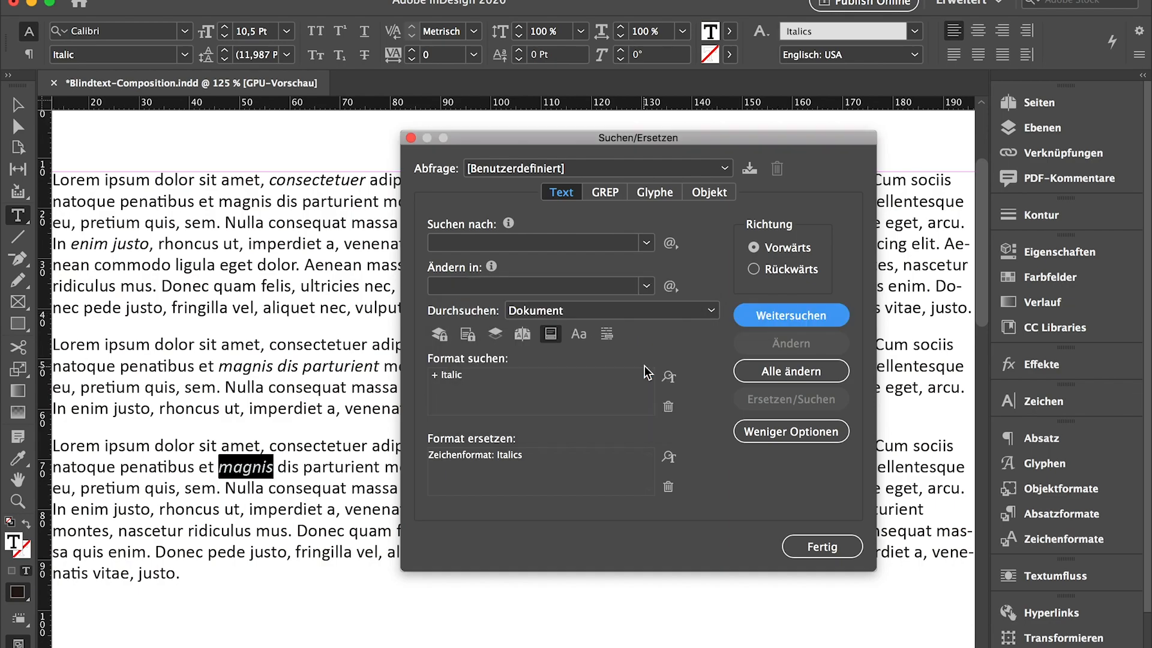
{"action": "left_click", "coordinate": [818, 544]}
Check which character style is assigned to the upright words and to the italic word "consectetuer" in the first paragraph
{"action": "left_click", "coordinate": [1049, 532]}
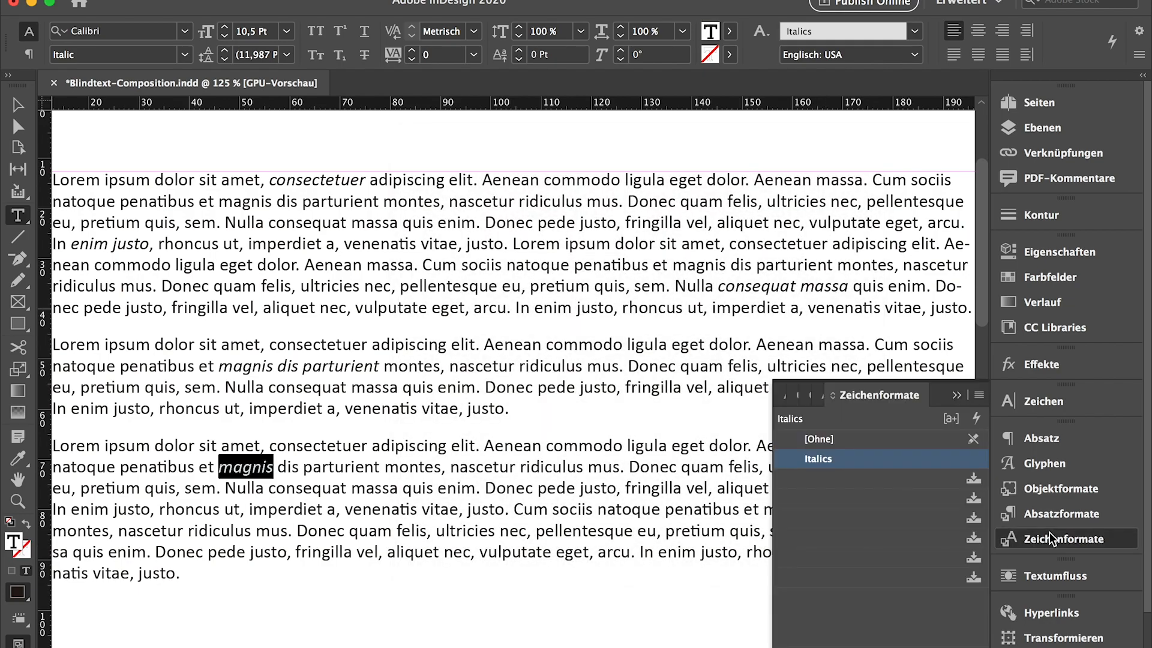
{"action": "left_click", "coordinate": [548, 303]}
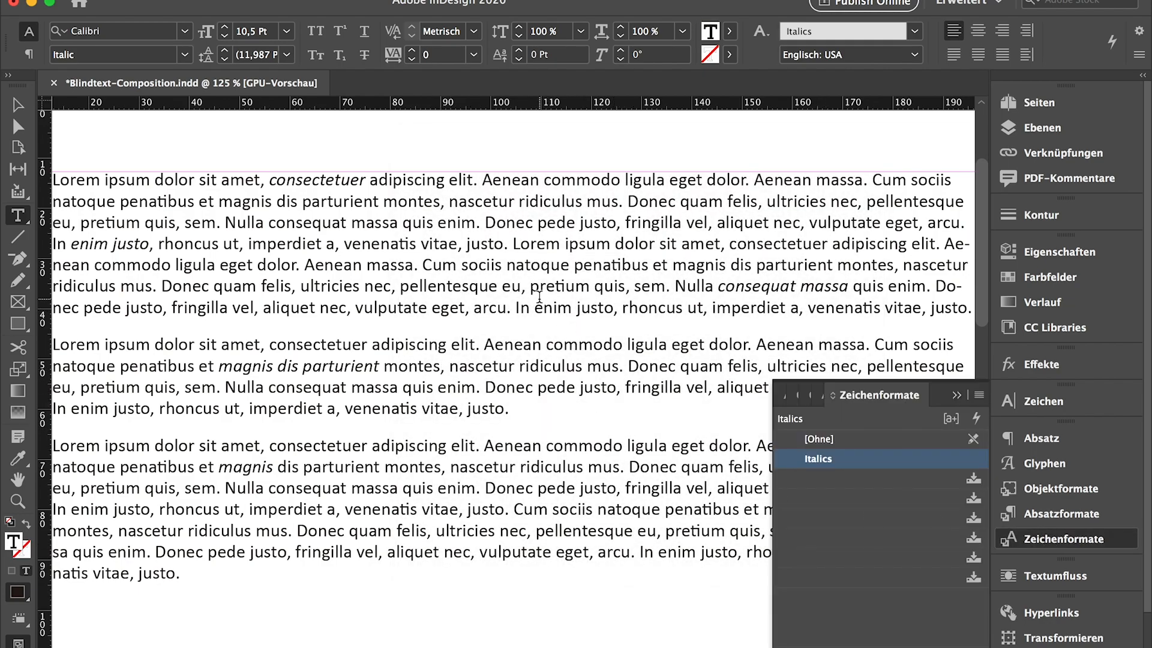
{"action": "double_click", "coordinate": [548, 303]}
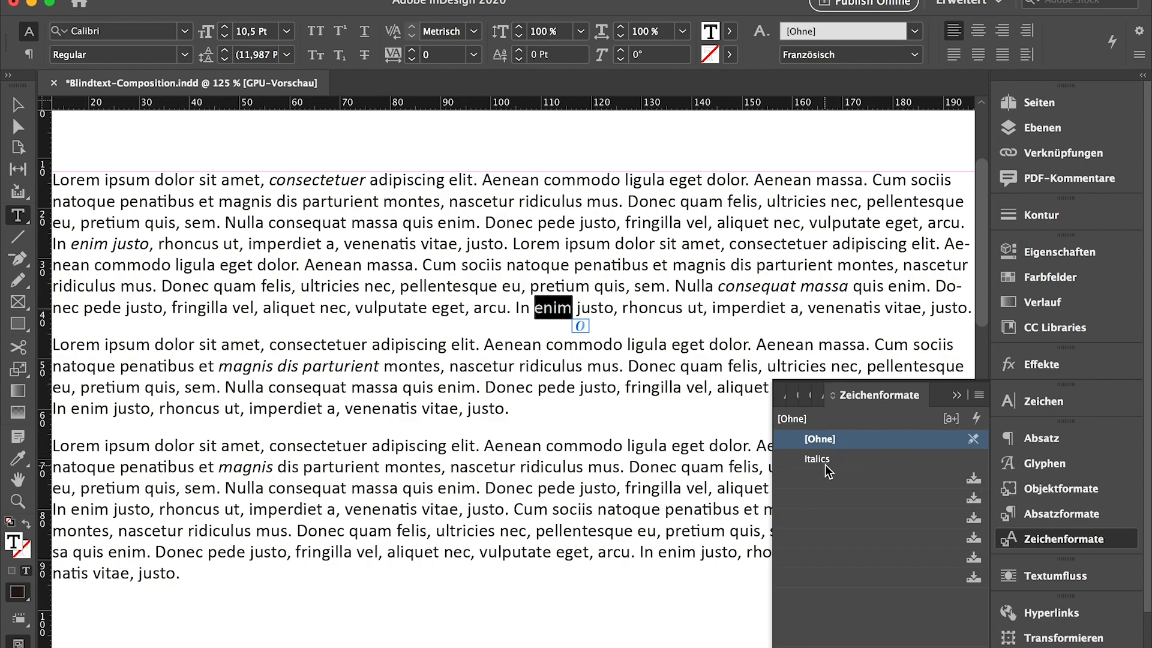
{"action": "left_click", "coordinate": [295, 182]}
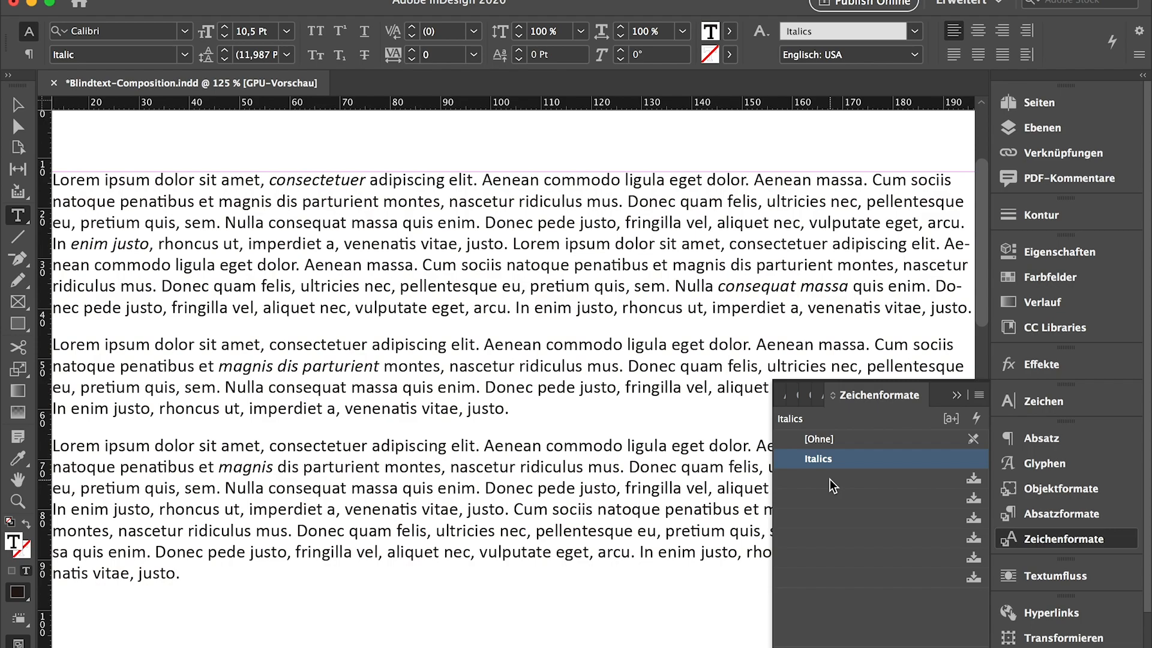
{"action": "left_click", "coordinate": [653, 267]}
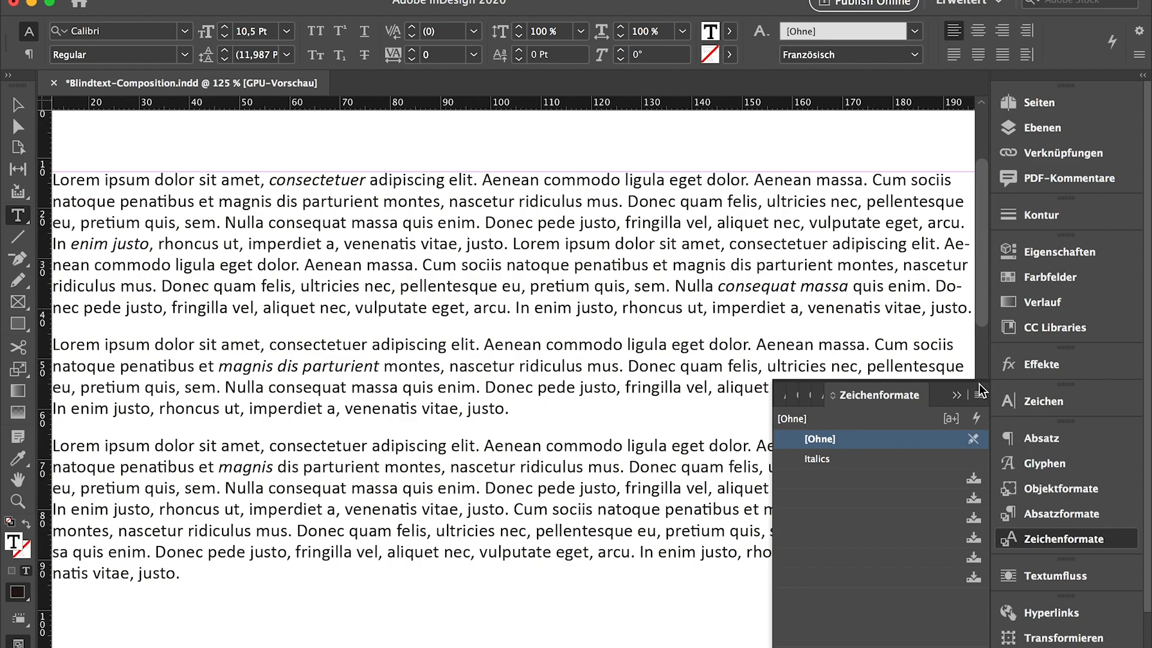
Apply the paragraph style Text to all of the text and clear its remaining overrides
{"action": "key", "text": "super+a"}
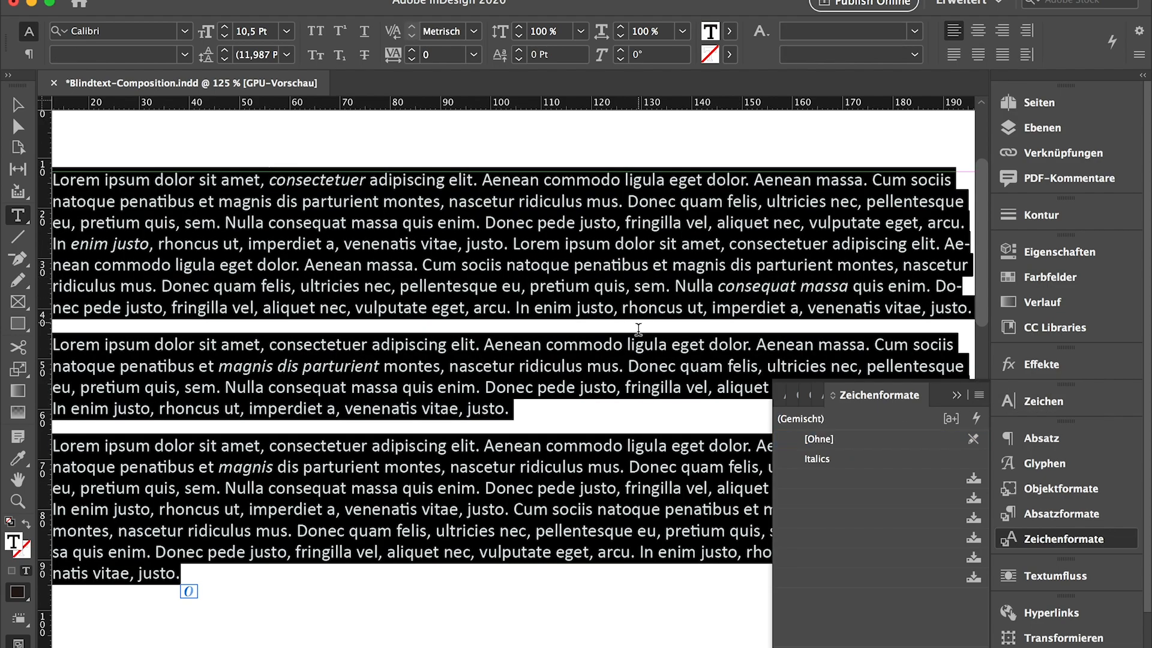
{"action": "left_click", "coordinate": [1083, 515]}
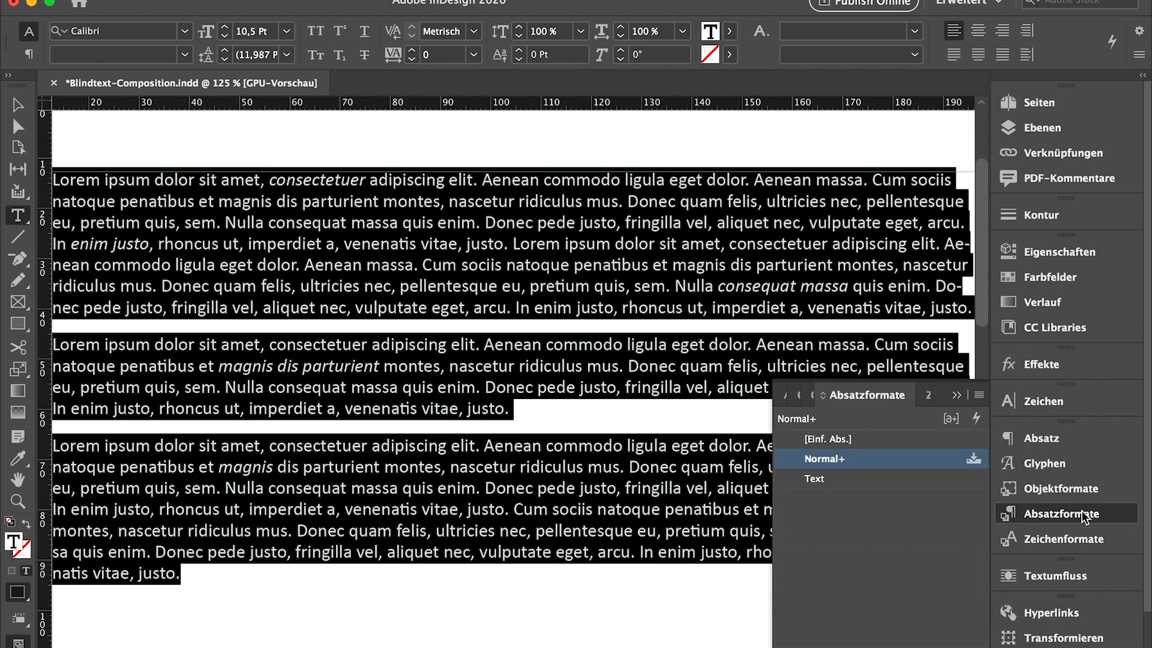
{"action": "left_click", "coordinate": [819, 480]}
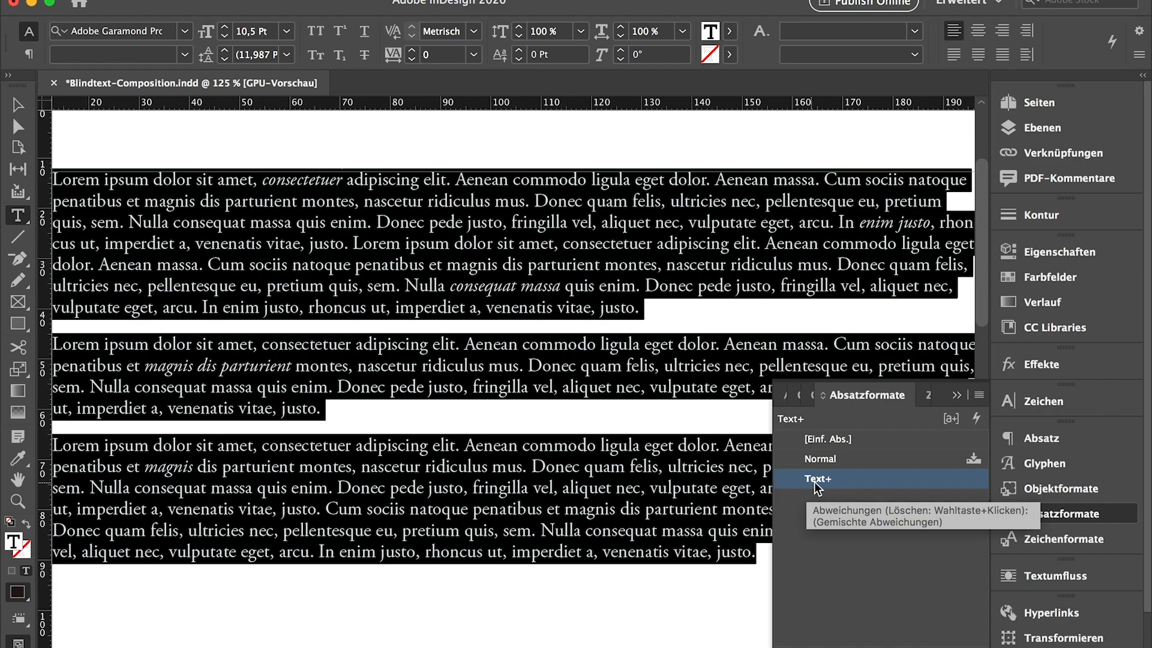
{"action": "left_click", "coordinate": [819, 482], "text": "alt"}
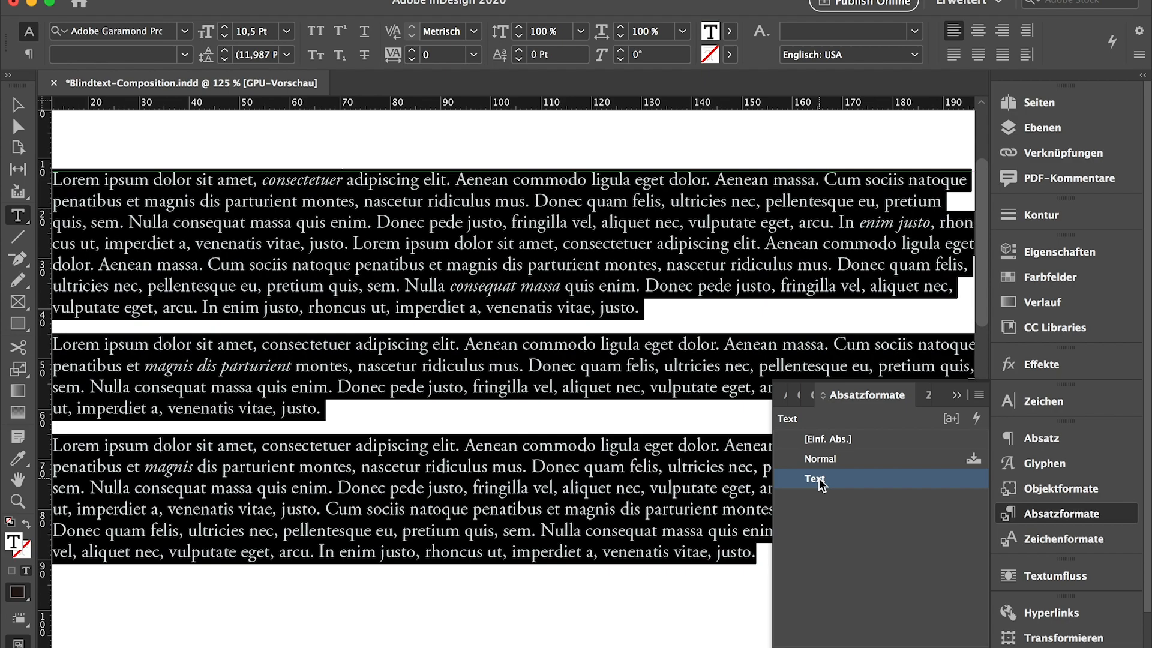
{"action": "left_click", "coordinate": [304, 179]}
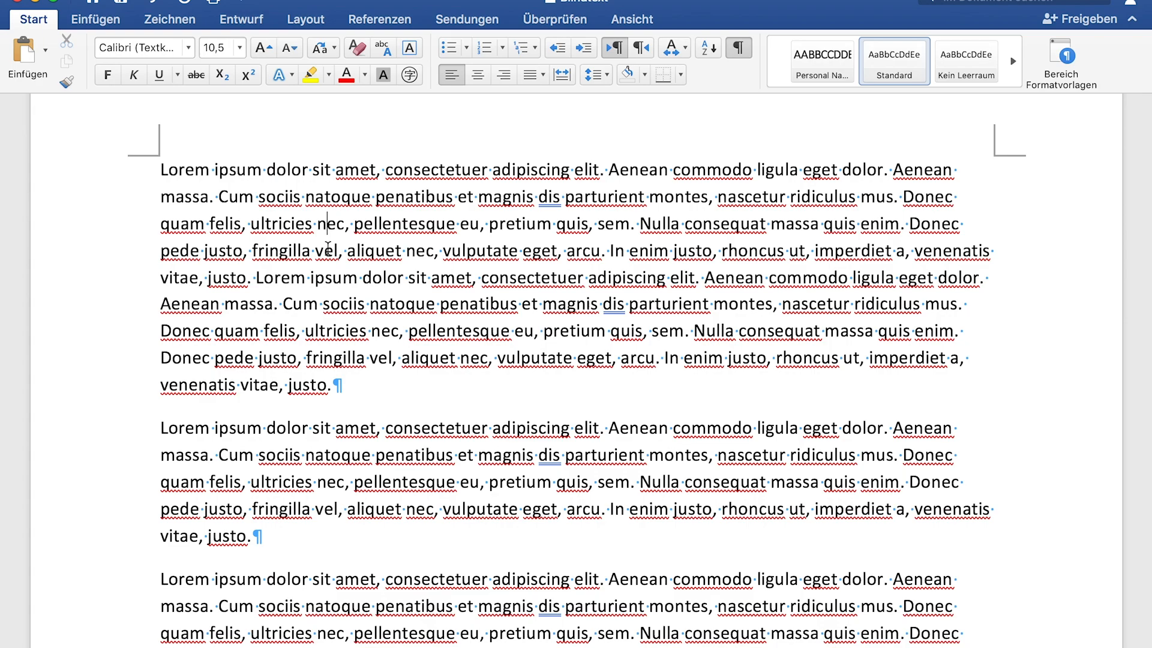
In Word, format the word "consectetuer" in the first line with the style Schwache Hervorhebung
{"action": "double_click", "coordinate": [404, 169]}
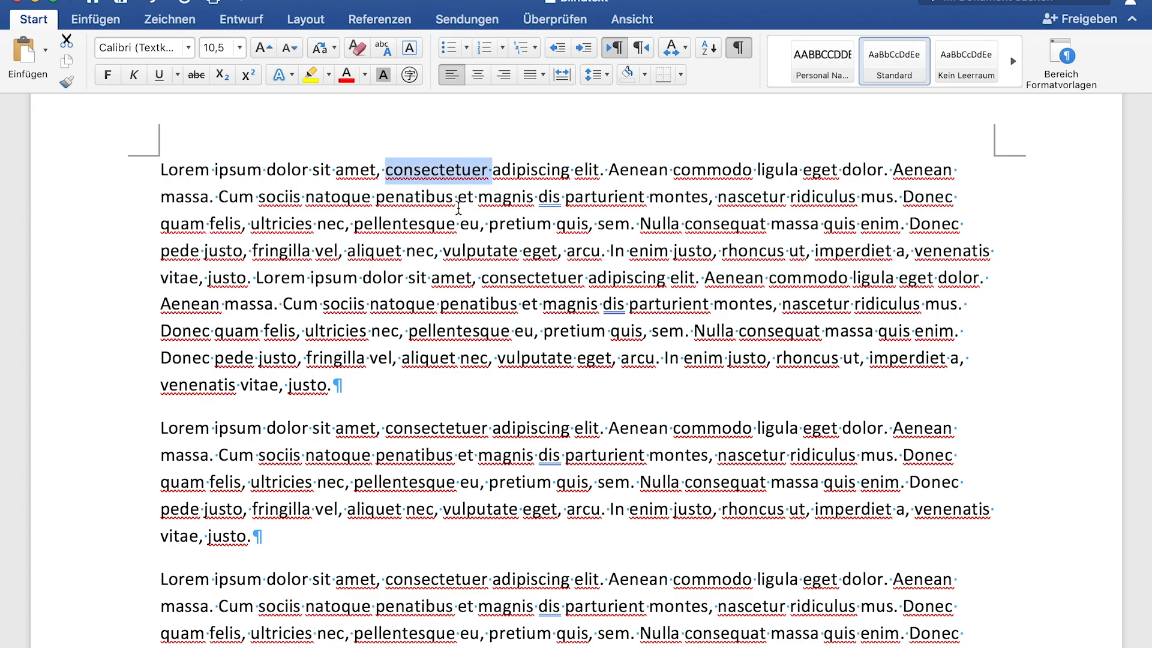
{"action": "mouse_move", "coordinate": [892, 93]}
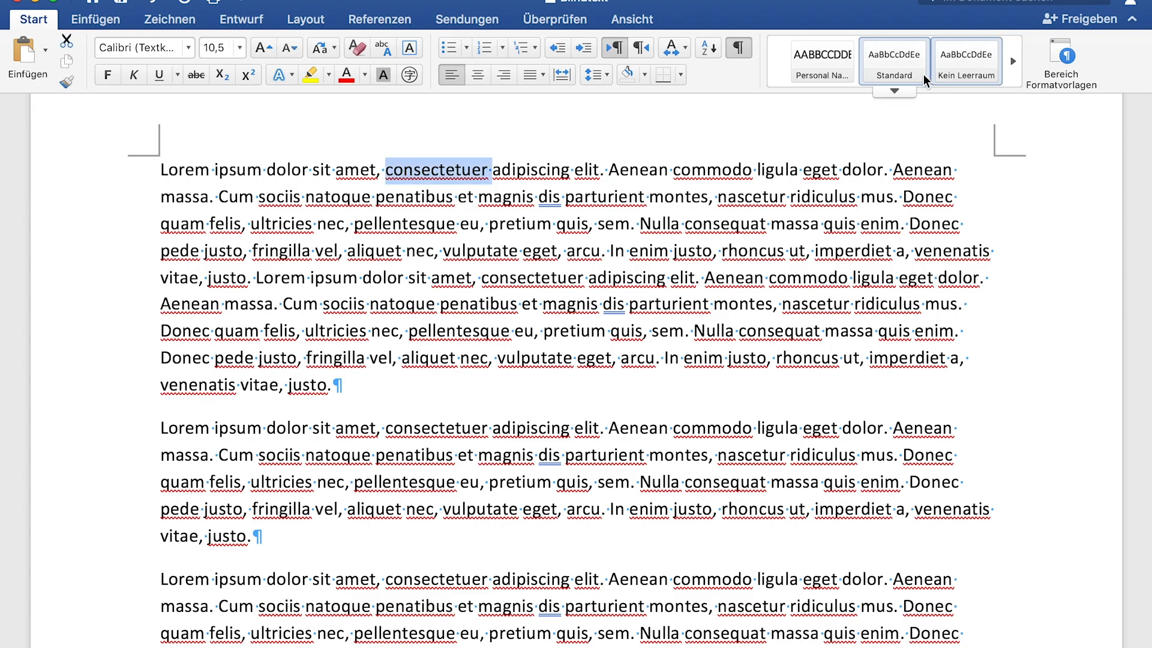
{"action": "left_click", "coordinate": [891, 93]}
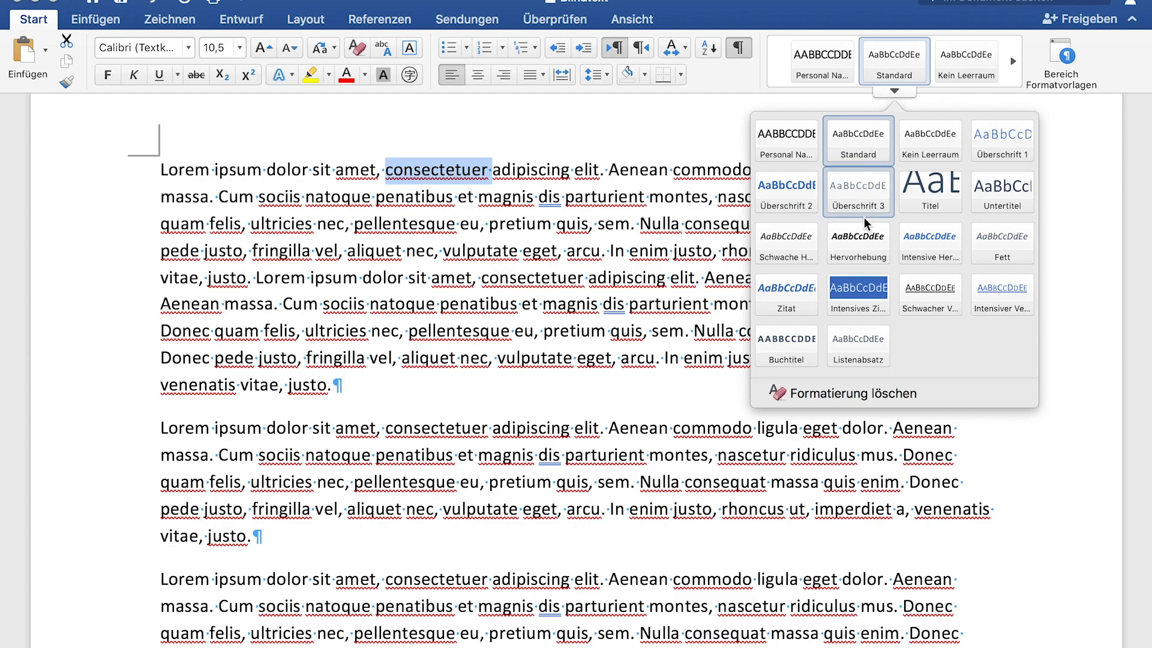
{"action": "left_click", "coordinate": [778, 233]}
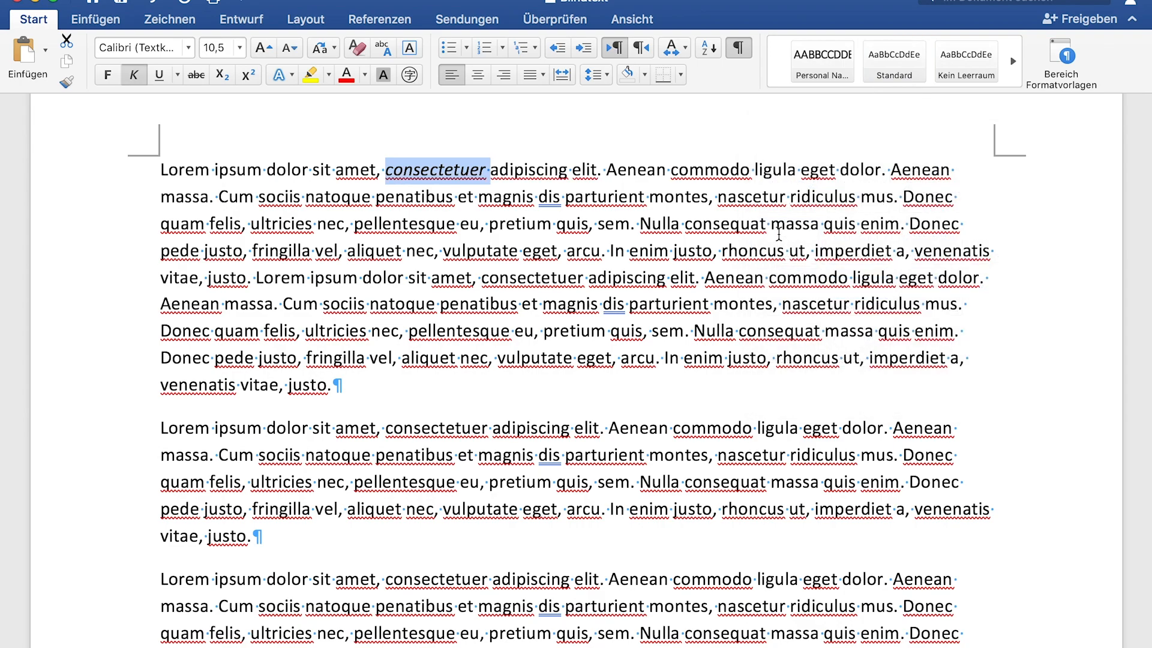
{"action": "left_click", "coordinate": [512, 197]}
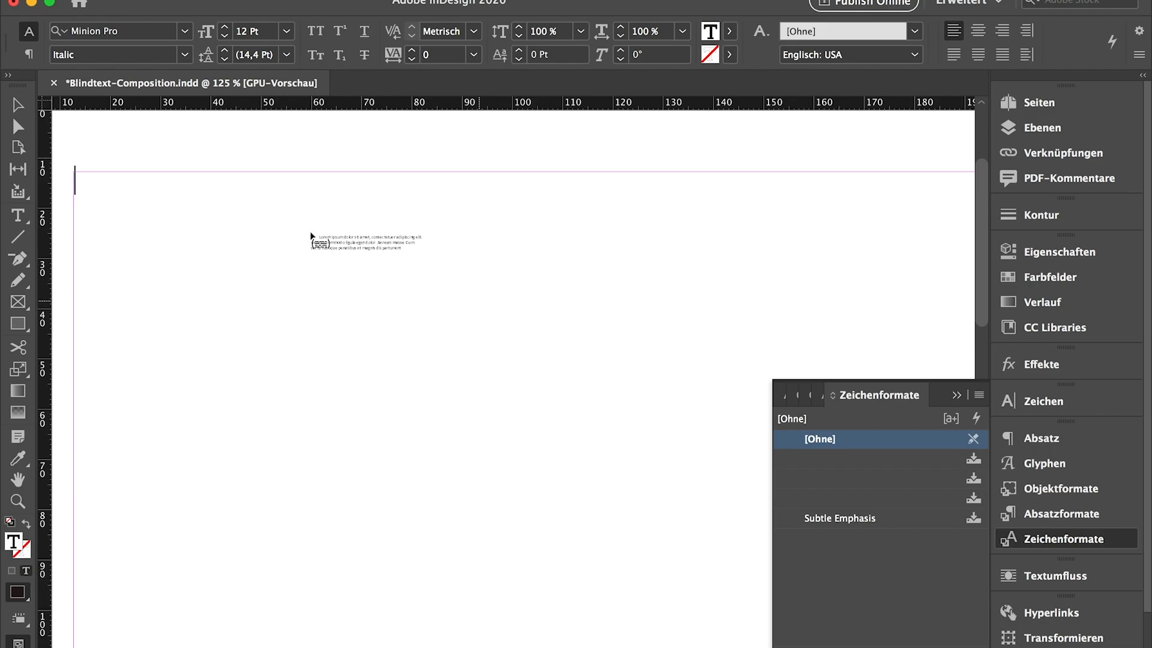
In InDesign, place the loaded Word text on the empty page and check the character style of the italic word "consectetuer"
{"action": "left_click", "coordinate": [307, 237]}
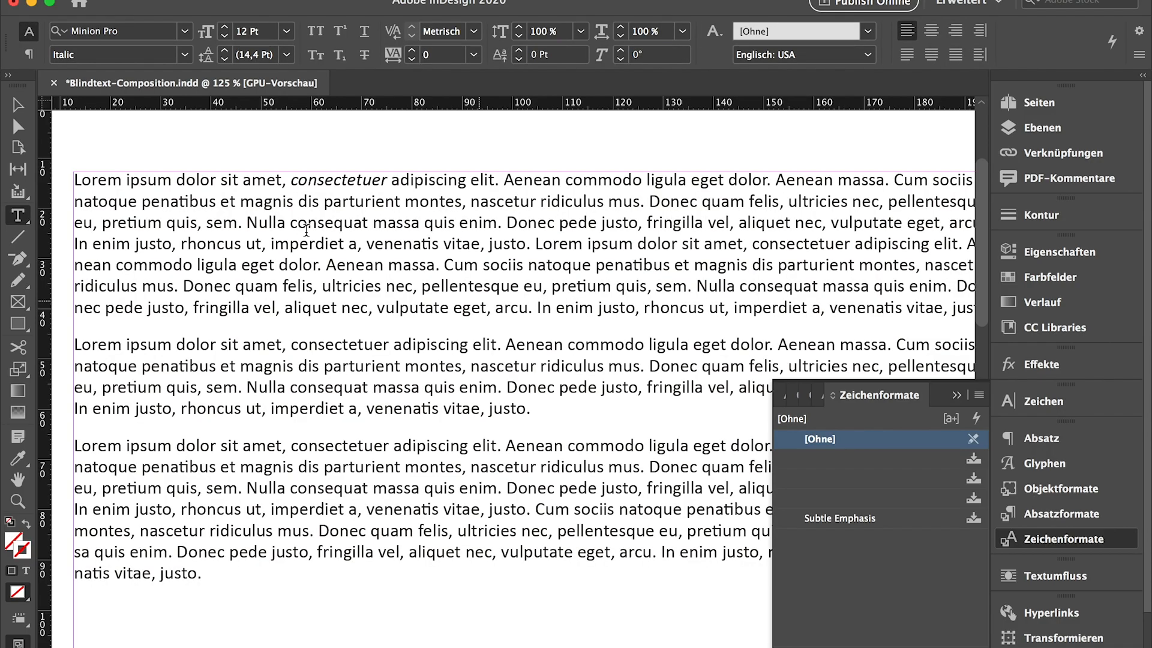
{"action": "scroll", "coordinate": [331, 186], "scroll_direction": "up", "scroll_amount": 3}
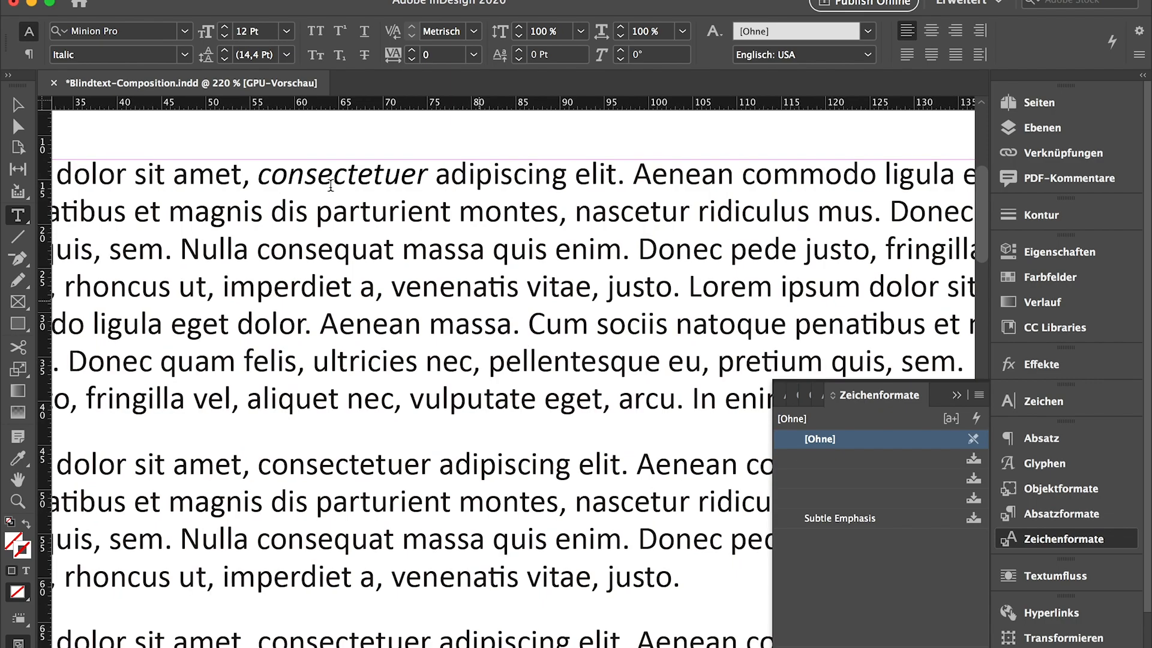
{"action": "scroll", "coordinate": [330, 186], "scroll_direction": "up", "scroll_amount": 4}
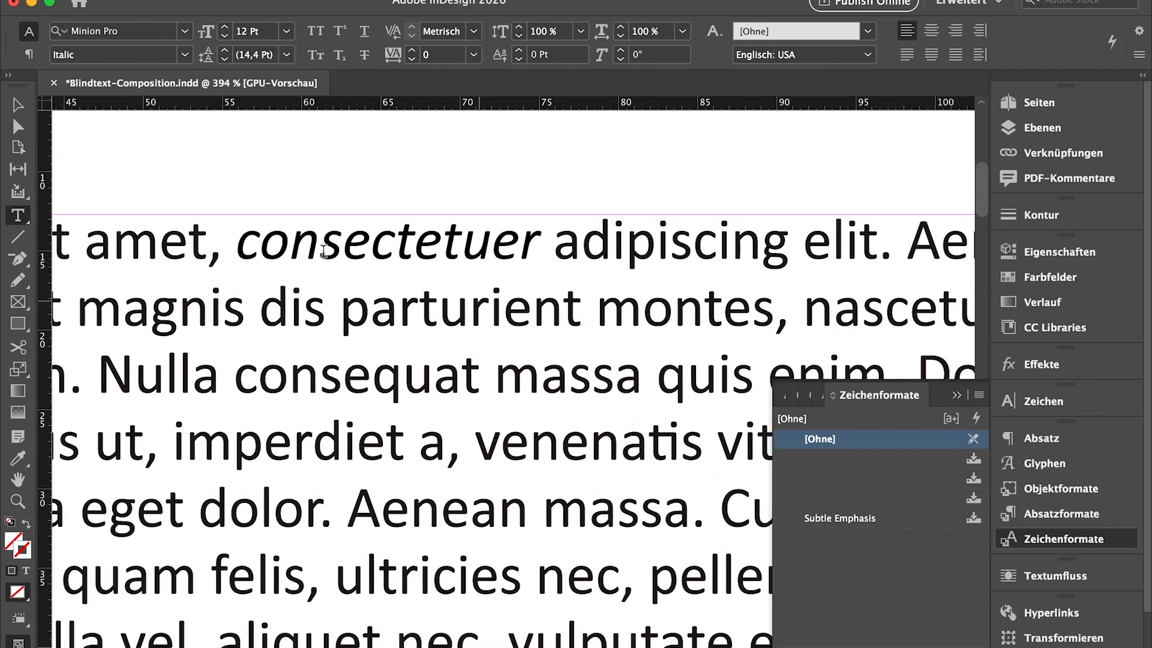
{"action": "left_click", "coordinate": [323, 251]}
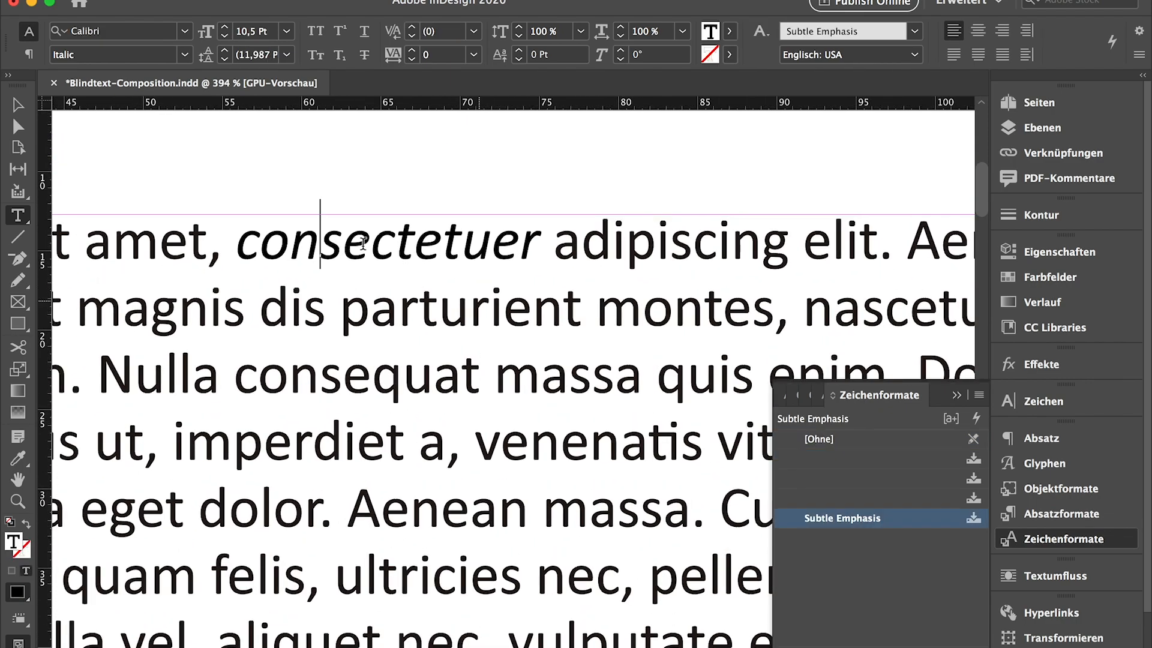
{"action": "double_click", "coordinate": [361, 243]}
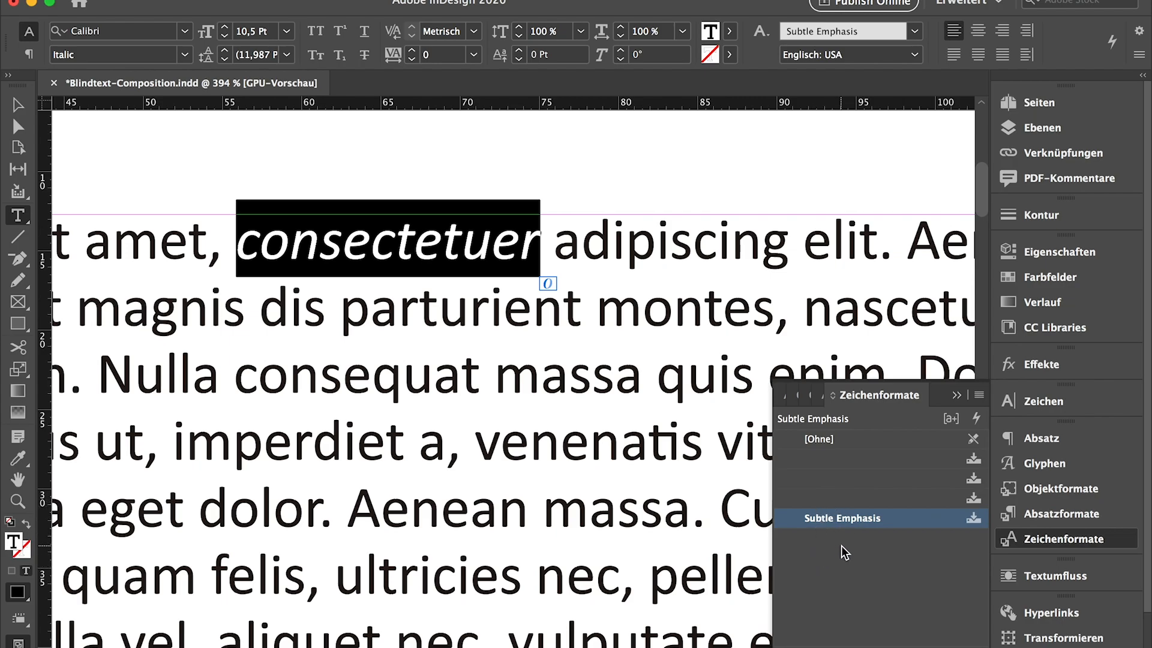